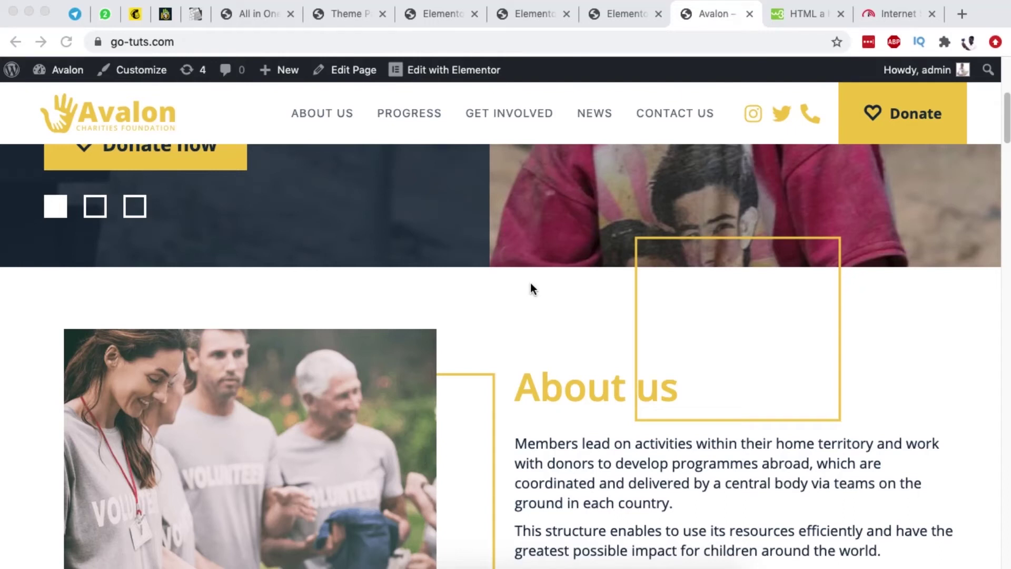
Scroll the Avalon homepage past the donate section and Latest News to the footer phone link
scroll(621, 226, up, 5)
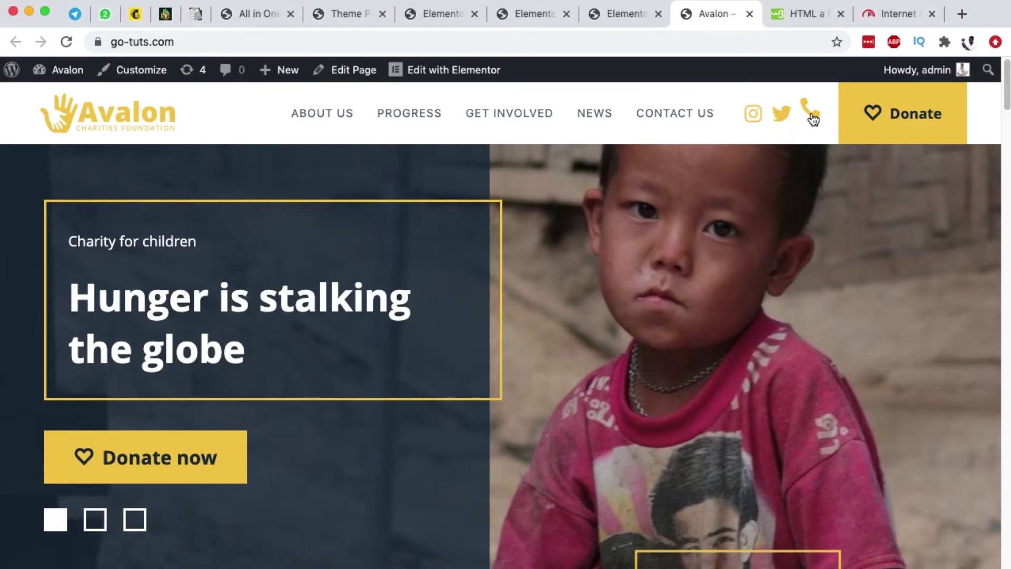
scroll(725, 377, down, 5)
scroll(728, 379, down, 5)
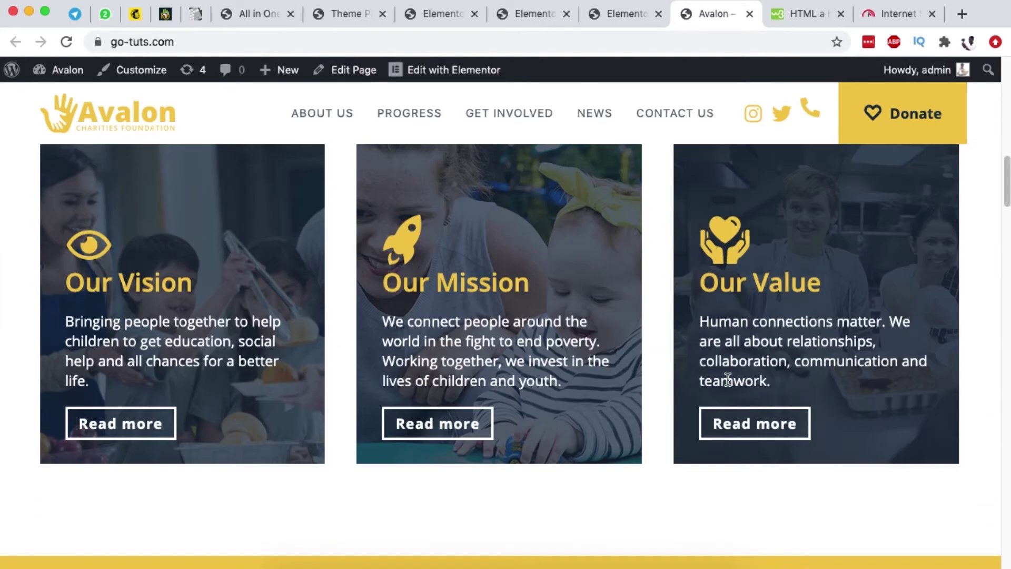
scroll(727, 379, down, 5)
scroll(727, 379, down, 3)
scroll(727, 379, down, 5)
scroll(727, 378, down, 3)
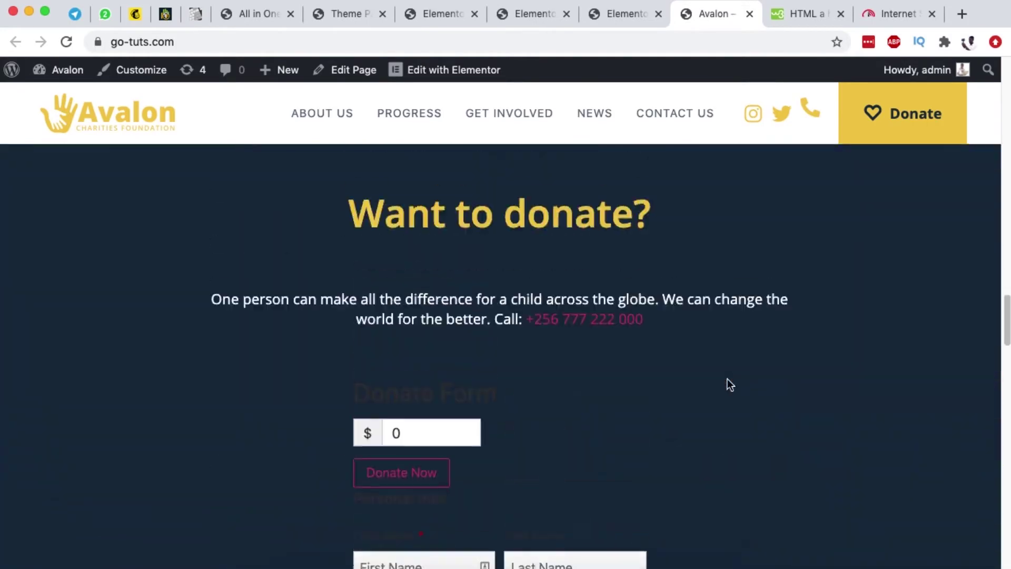
scroll(630, 370, down, 5)
scroll(631, 371, down, 5)
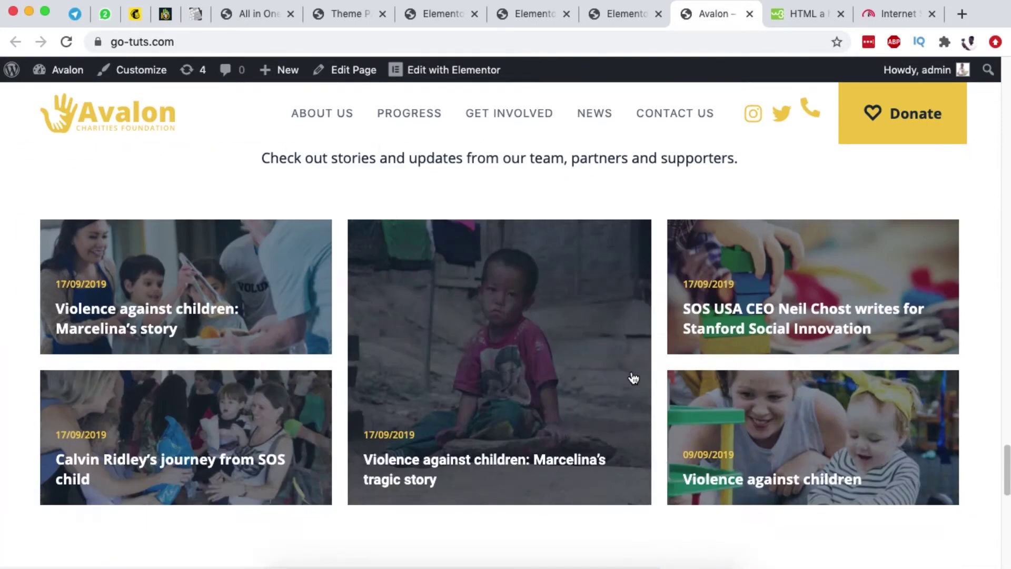
scroll(631, 371, down, 10)
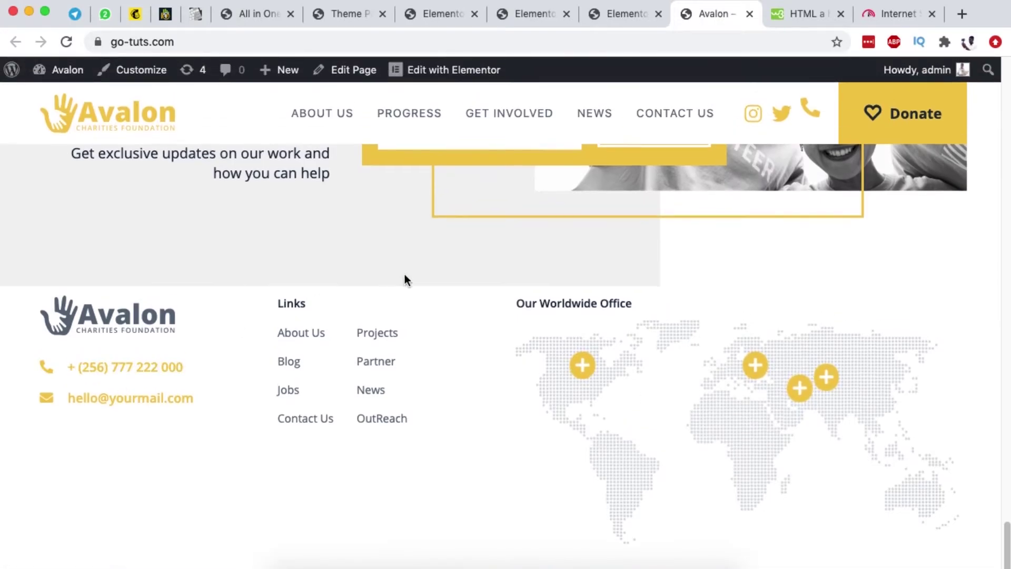
scroll(610, 434, up, 15)
scroll(610, 434, down, 5)
scroll(610, 434, down, 10)
scroll(609, 434, down, 1)
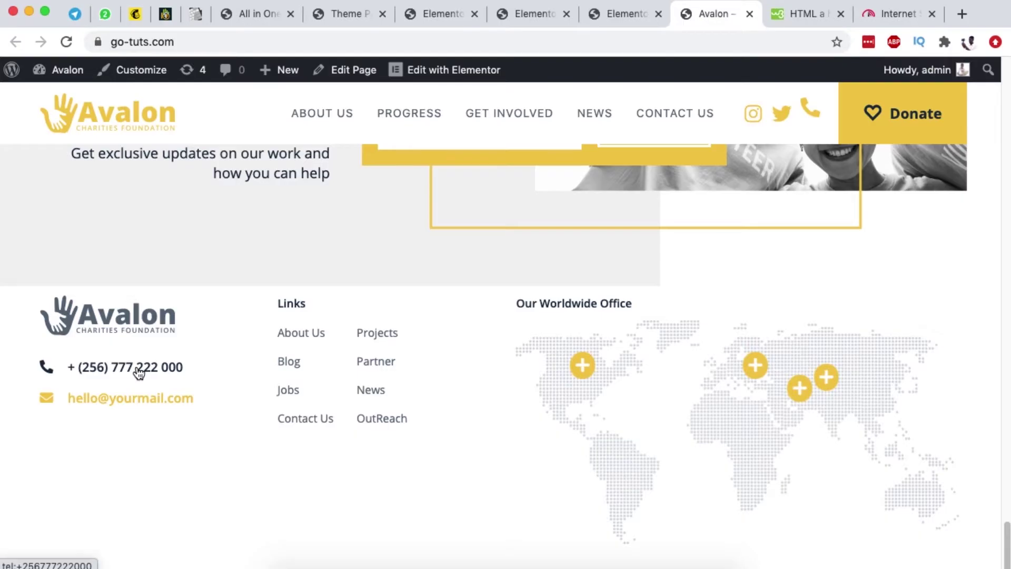
click(138, 369)
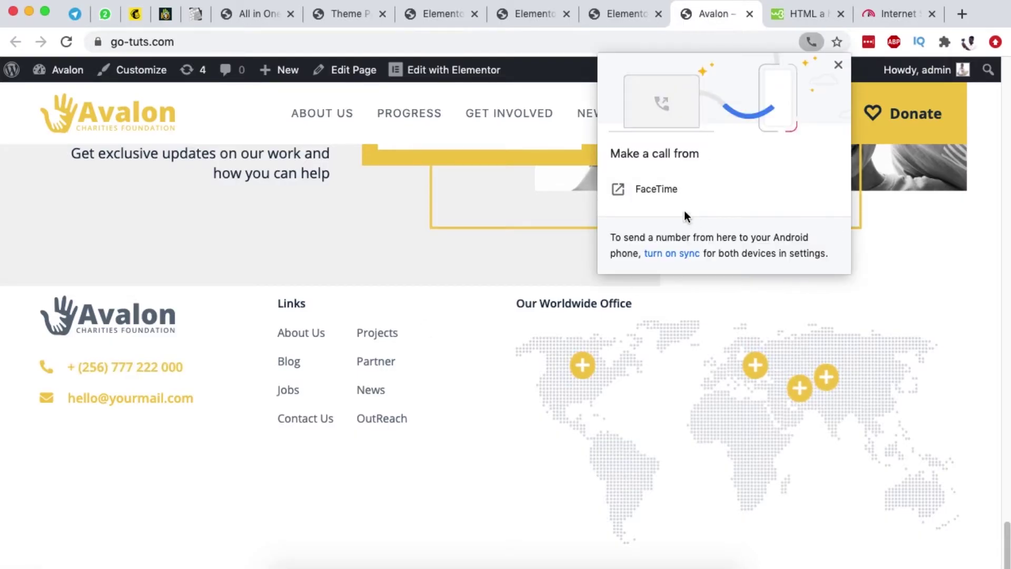
click(837, 65)
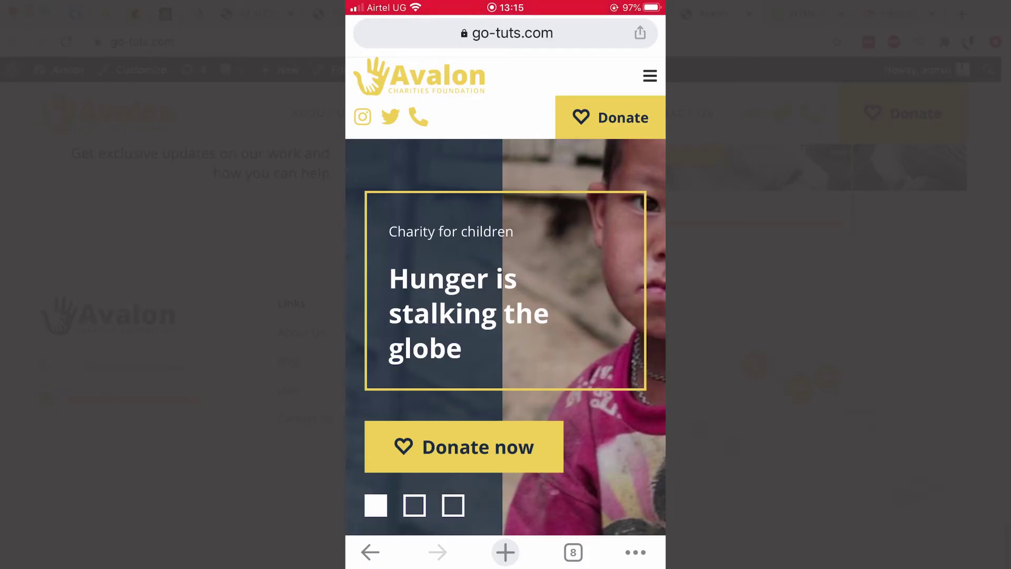
Reload the site and scroll down to the donate section's phone number
click(636, 552)
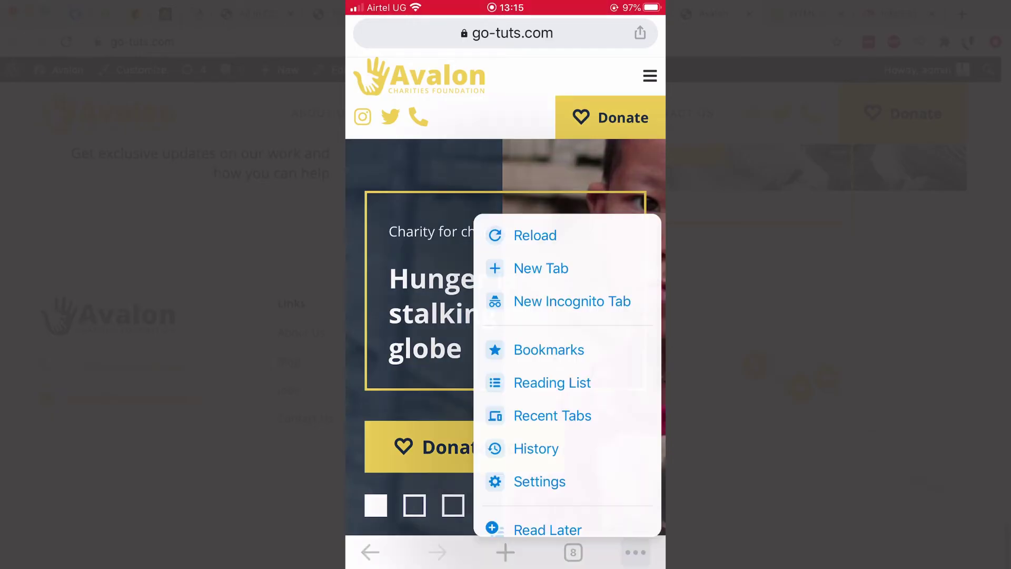
click(530, 220)
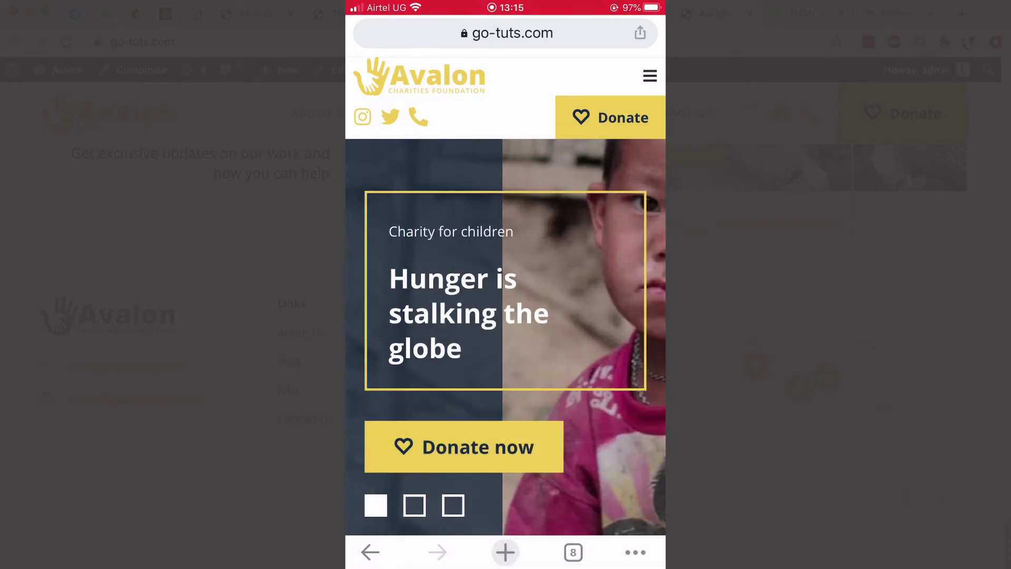
scroll(505, 341, down, 10)
scroll(505, 341, down, 5)
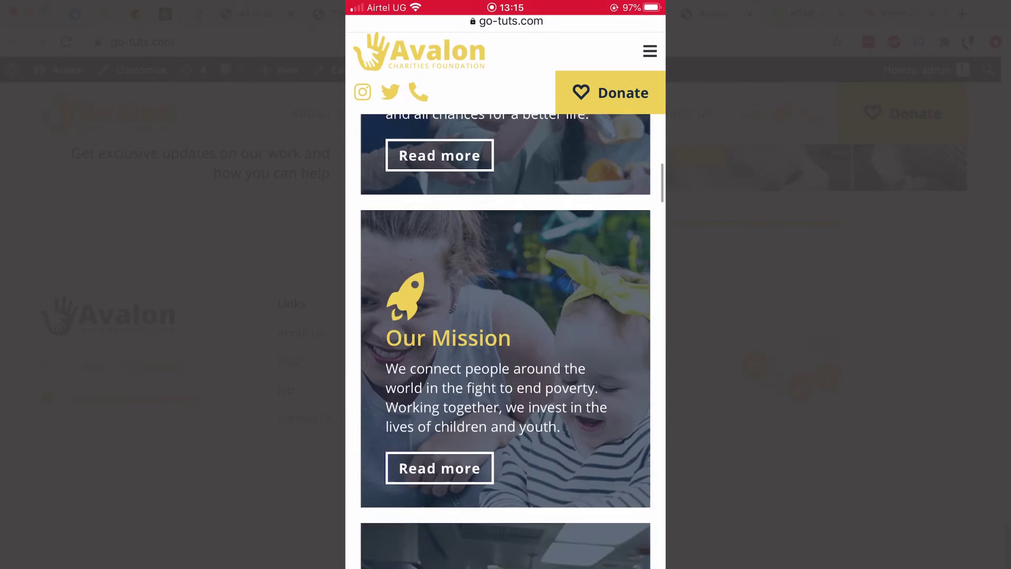
scroll(506, 341, down, 5)
scroll(506, 341, down, 5)
scroll(505, 341, down, 5)
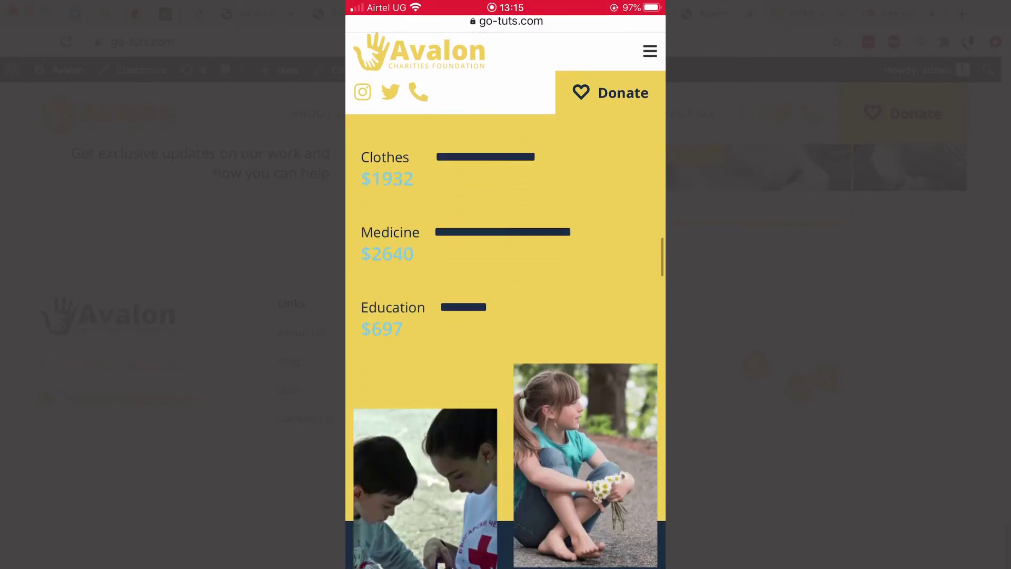
scroll(505, 341, down, 6)
scroll(506, 341, down, 6)
scroll(505, 341, down, 1)
Try the donate text's number, cancel the call prompt, and scroll on to the footer
click(589, 291)
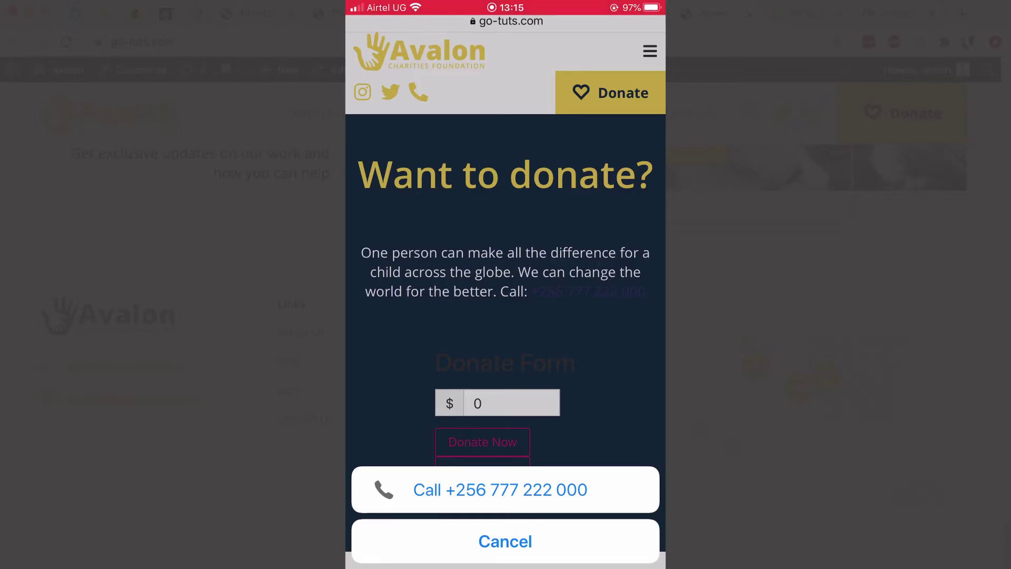
click(505, 541)
scroll(505, 341, down, 10)
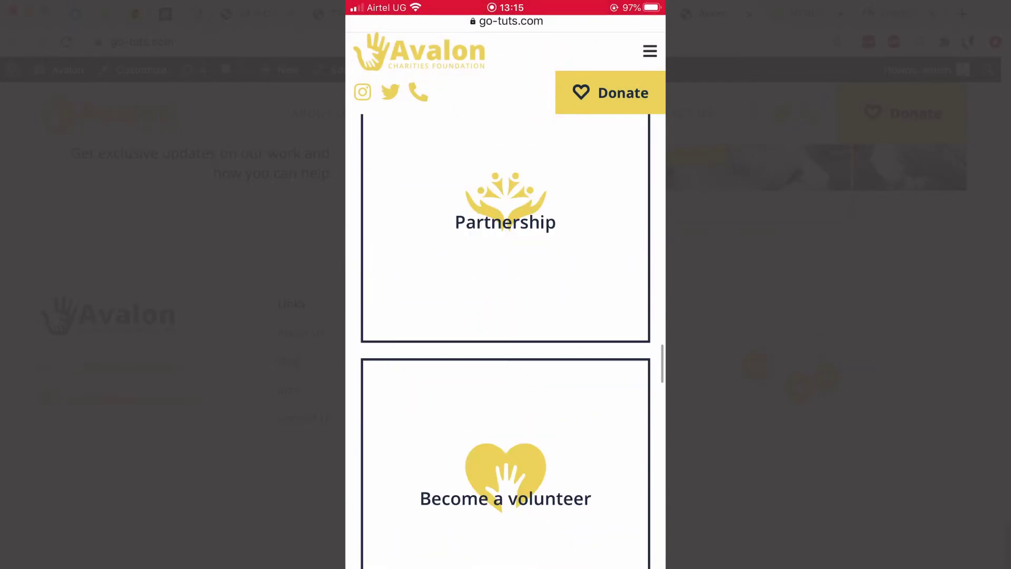
scroll(506, 341, down, 10)
scroll(505, 342, down, 10)
scroll(506, 342, down, 10)
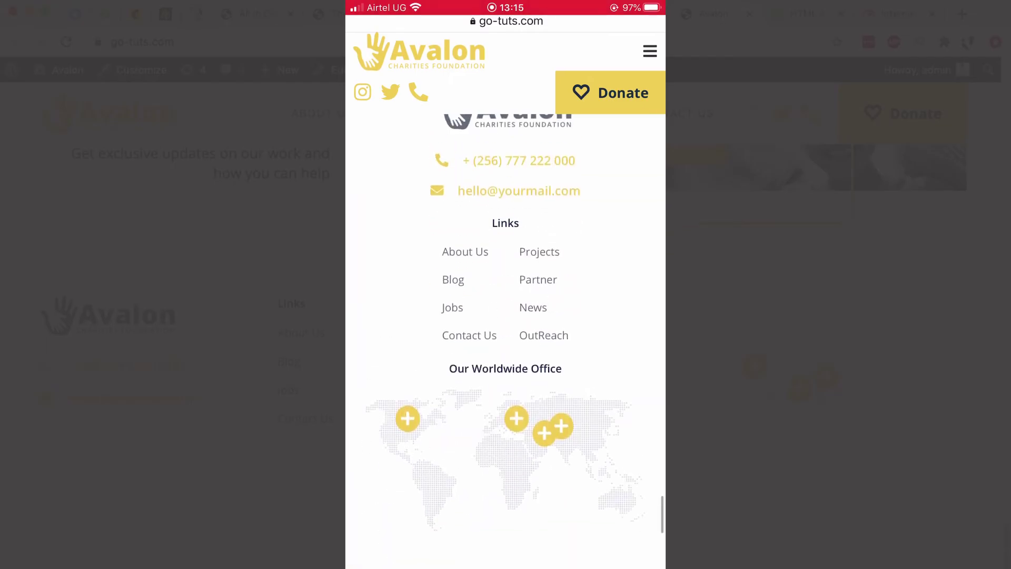
click(465, 317)
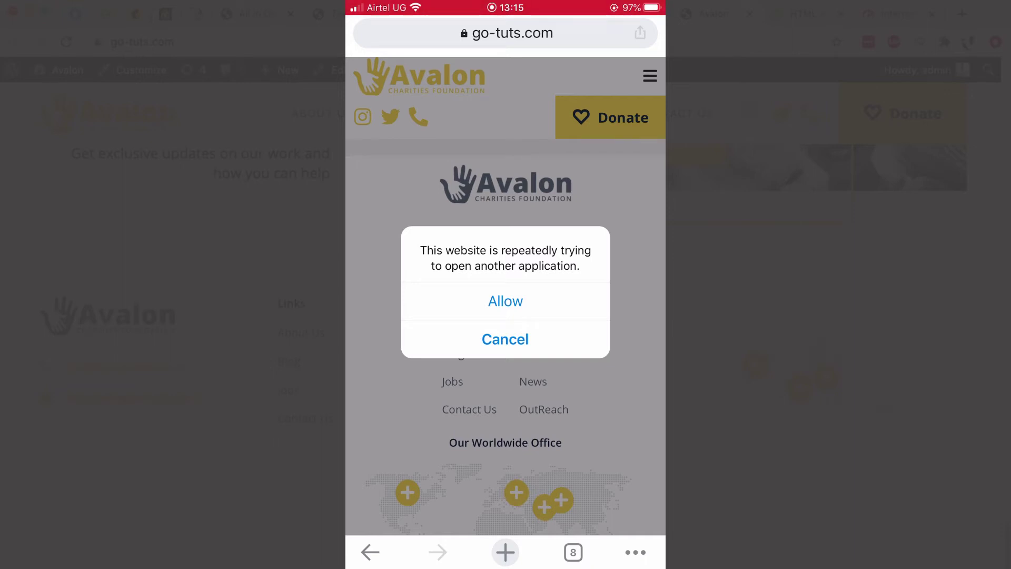
click(505, 301)
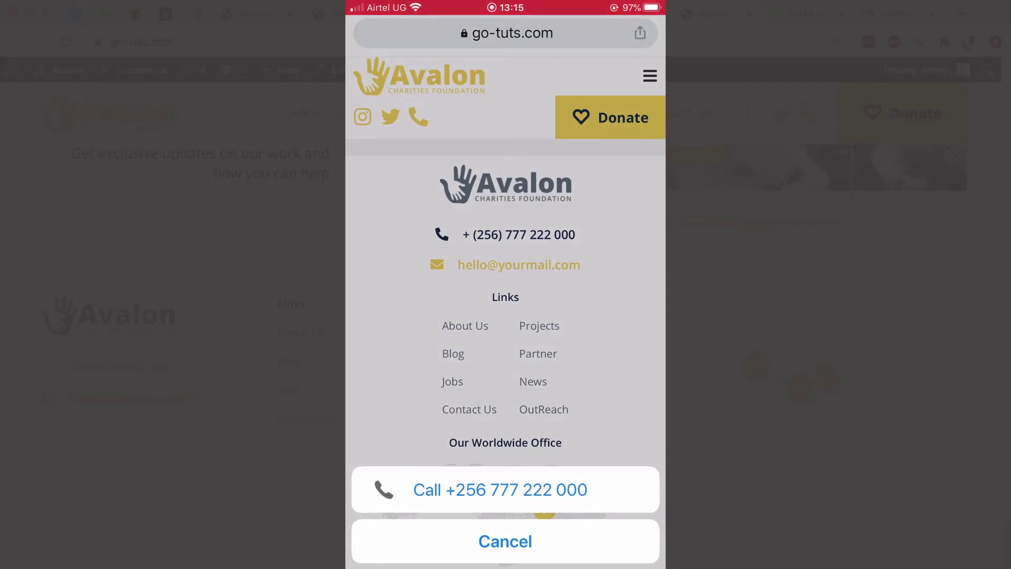
click(500, 489)
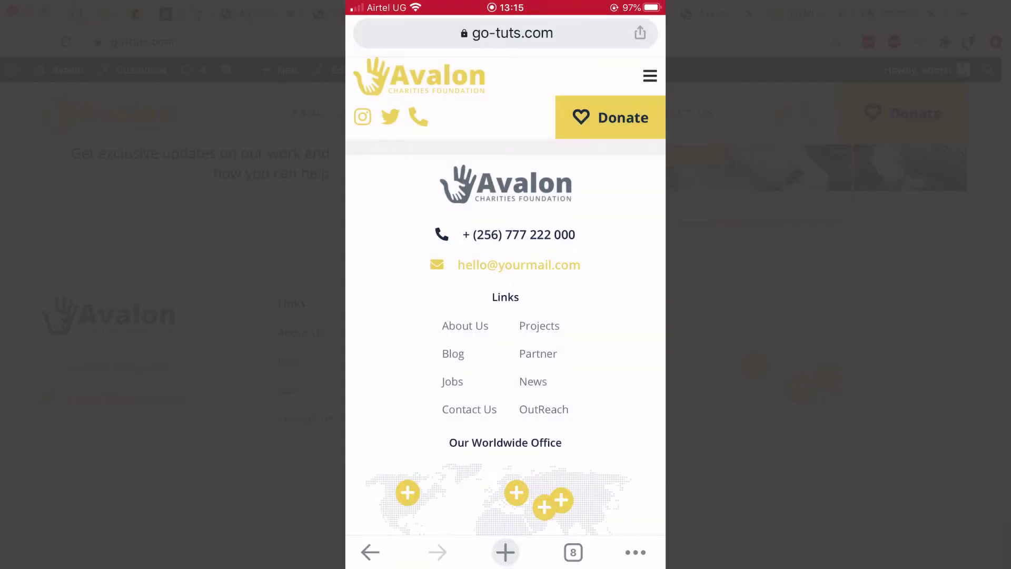
click(505, 477)
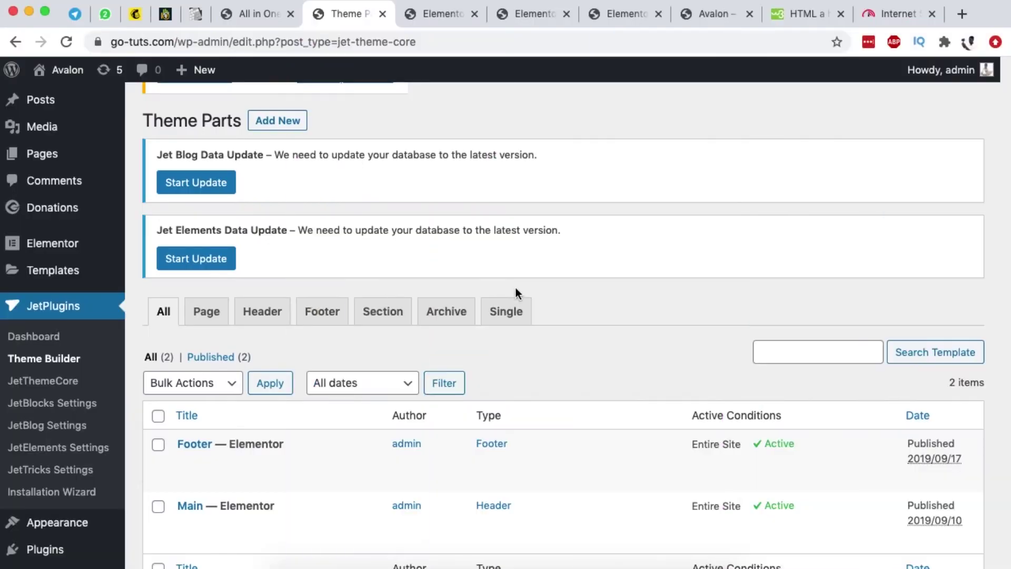
Scroll the Theme Builder page down to the Main header and Footer templates
scroll(516, 288, down, 3)
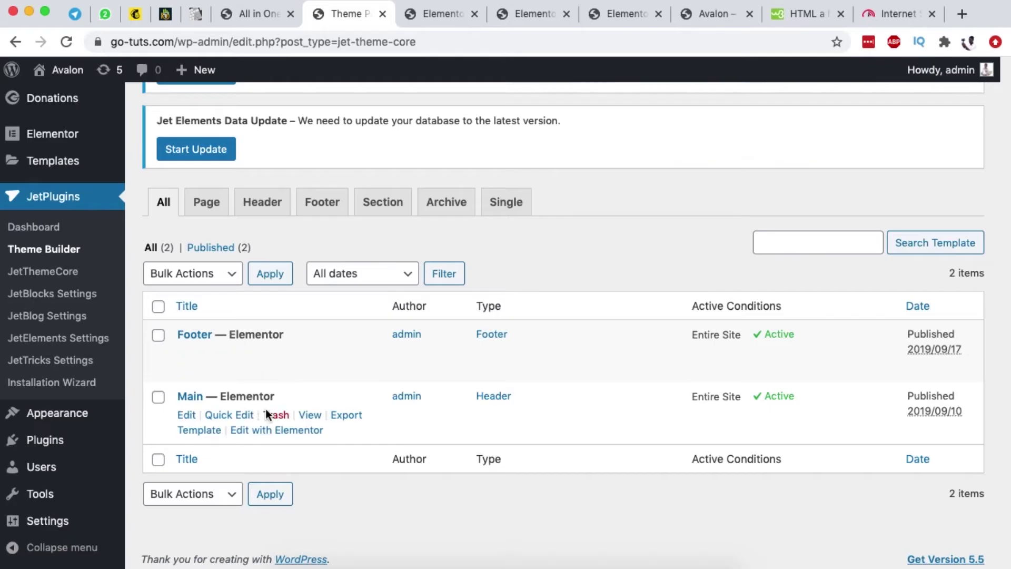
In the Main header editor, search widgets for 'soci' and select the header Social Icons widget
click(452, 15)
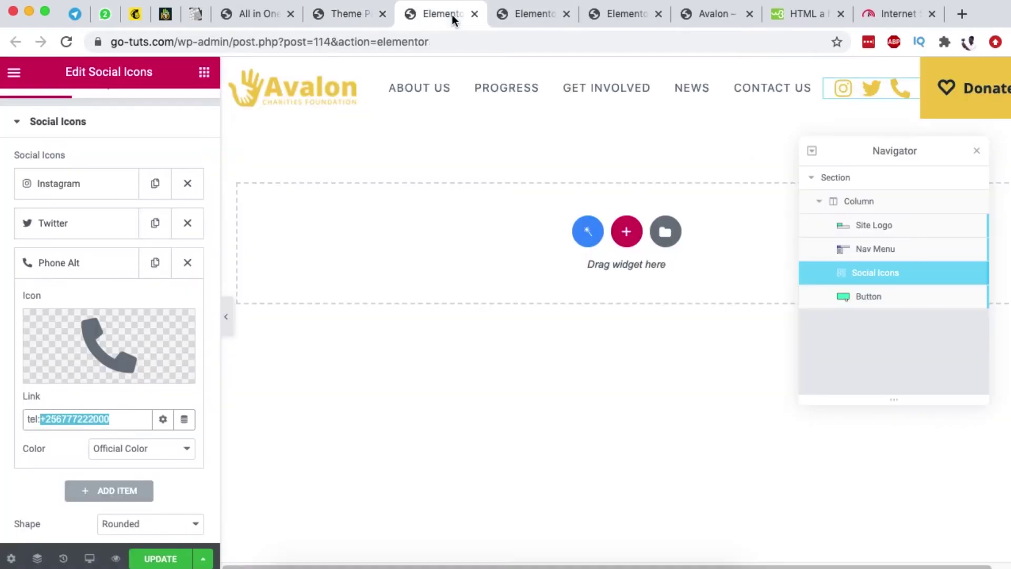
click(108, 266)
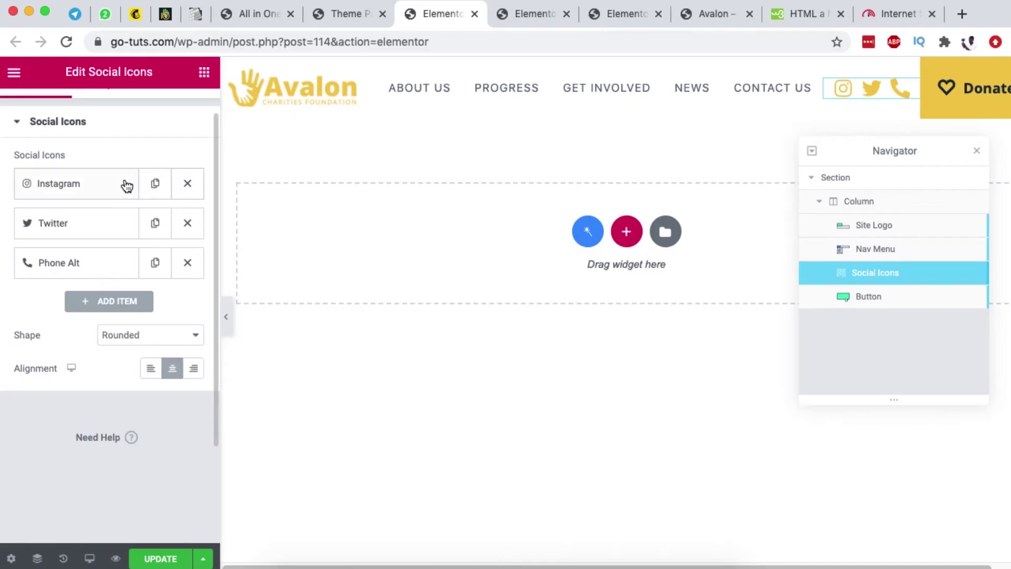
scroll(102, 177, up, 2)
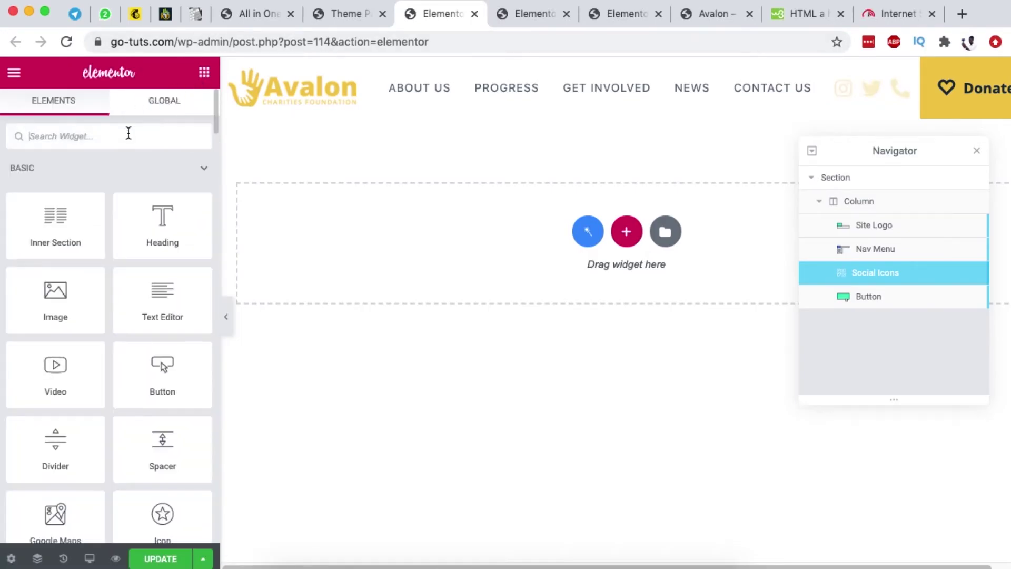
text(soci)
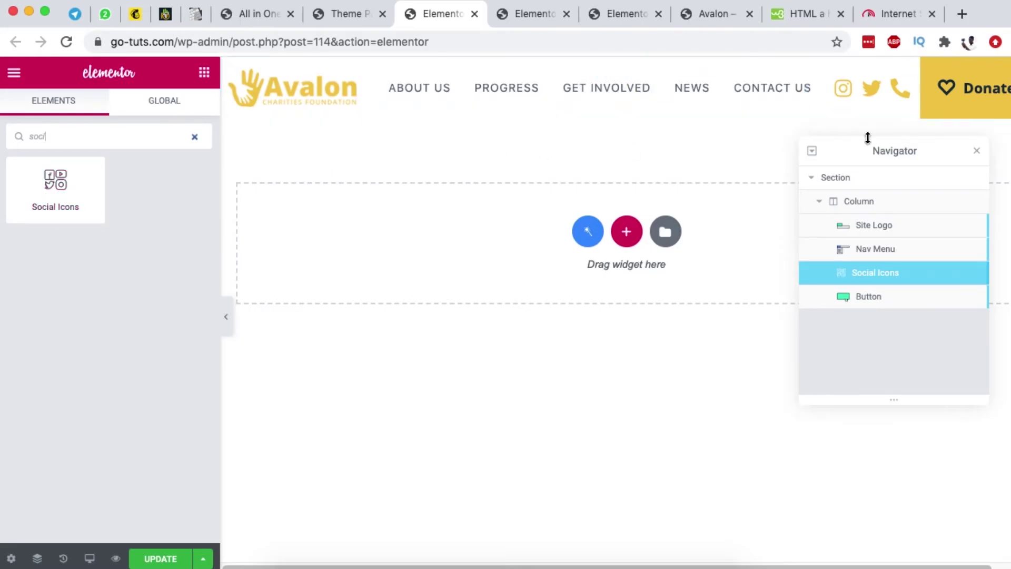
click(908, 90)
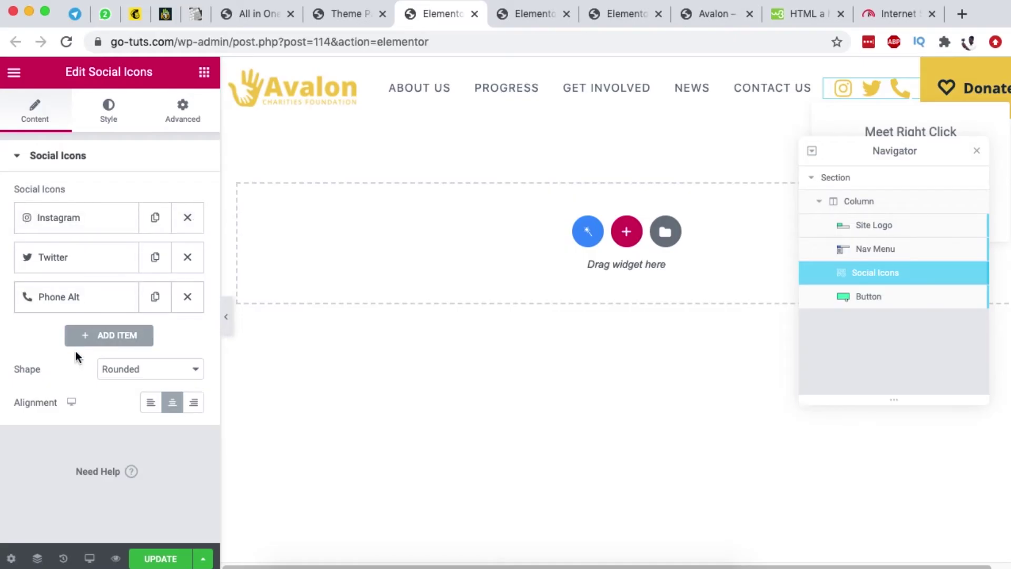
Add a fourth Social Icons item and insert the Phone Alt icon from the Icon Library
click(113, 342)
scroll(122, 387, down, 5)
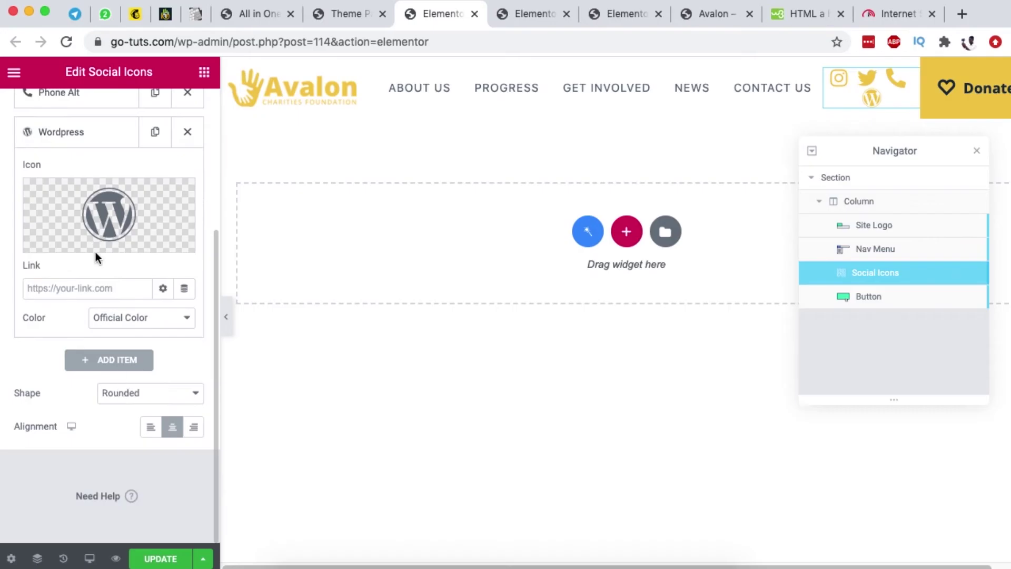
mouse_move(109, 215)
click(58, 230)
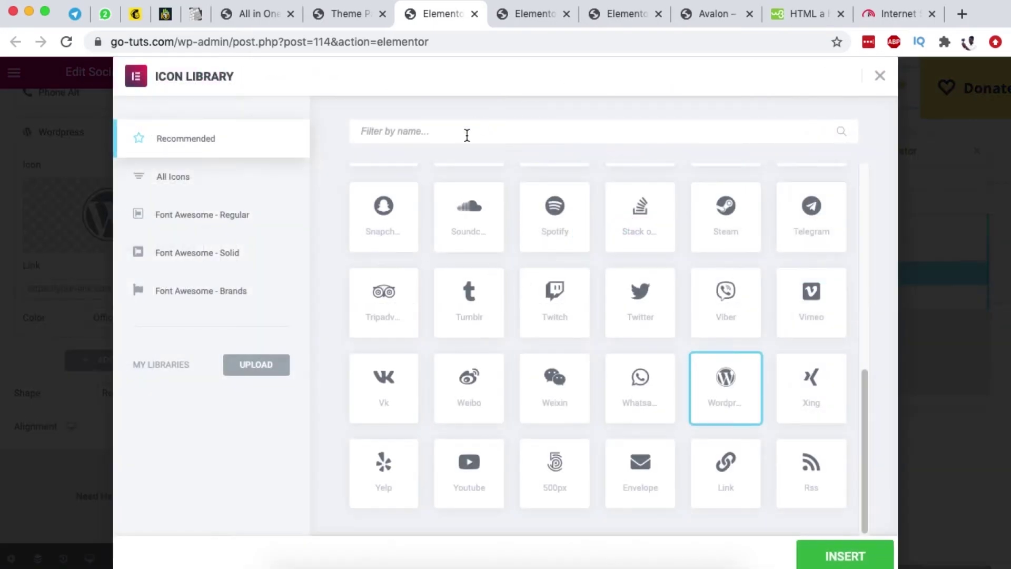
text(h)
key(BackSpace)
text(p)
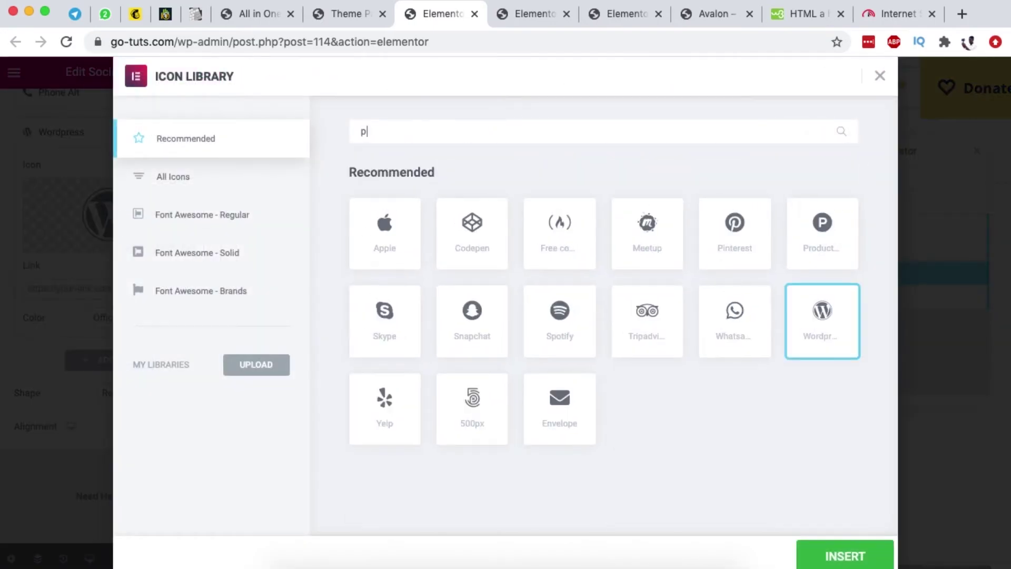
key(BackSpace)
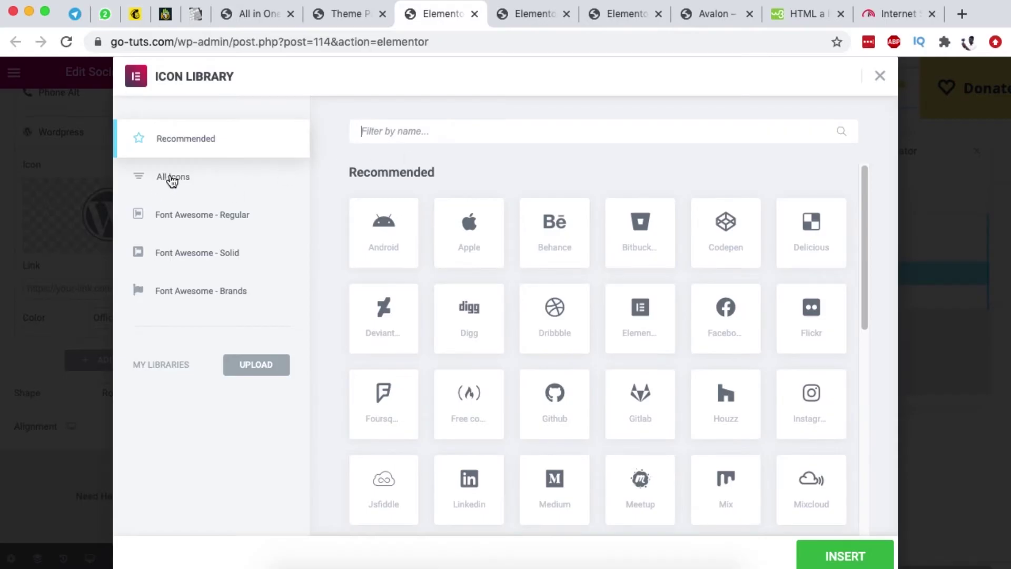
click(173, 179)
click(384, 131)
text(pho)
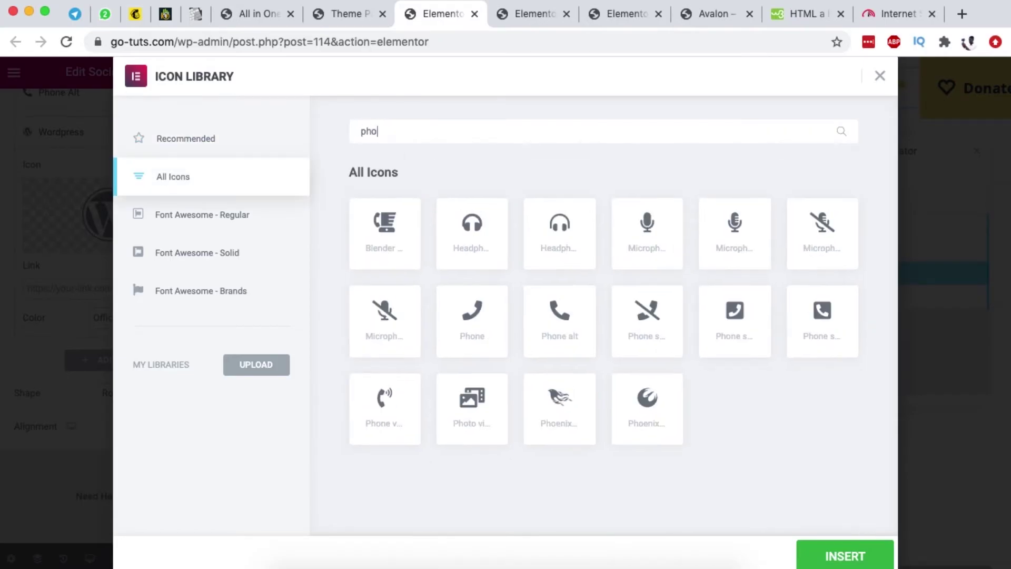
click(554, 310)
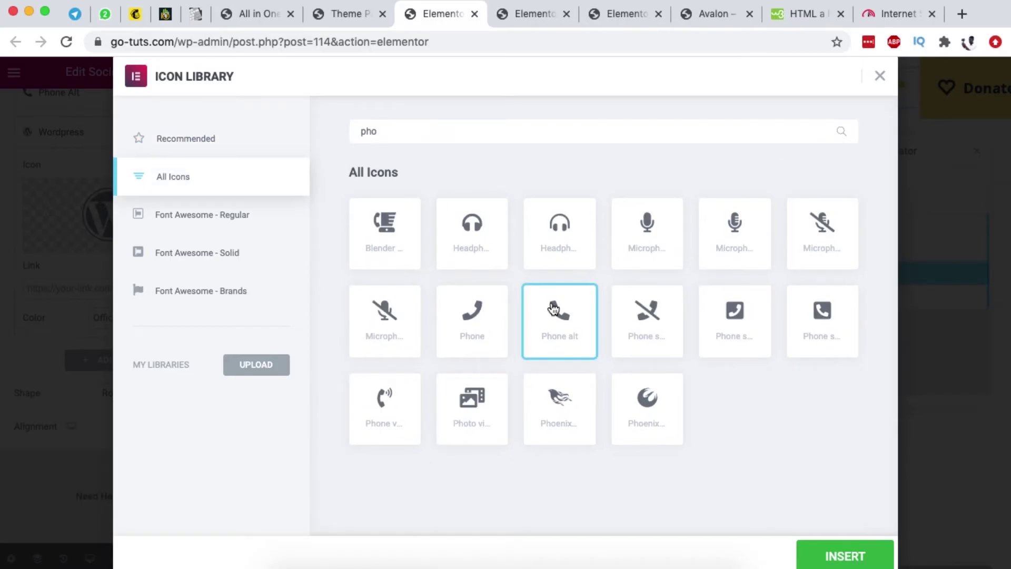
click(813, 556)
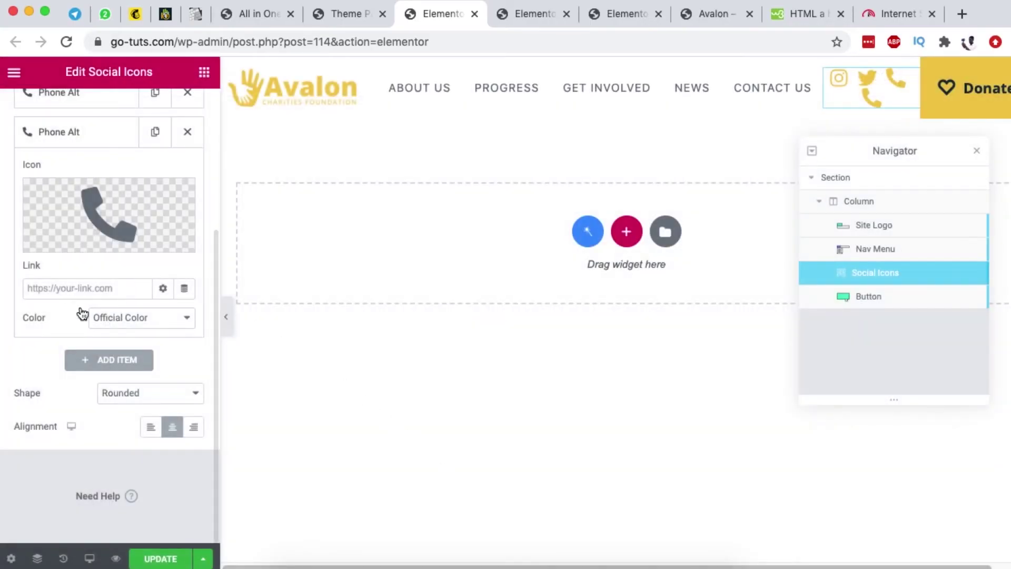
click(79, 288)
scroll(79, 316, down, 2)
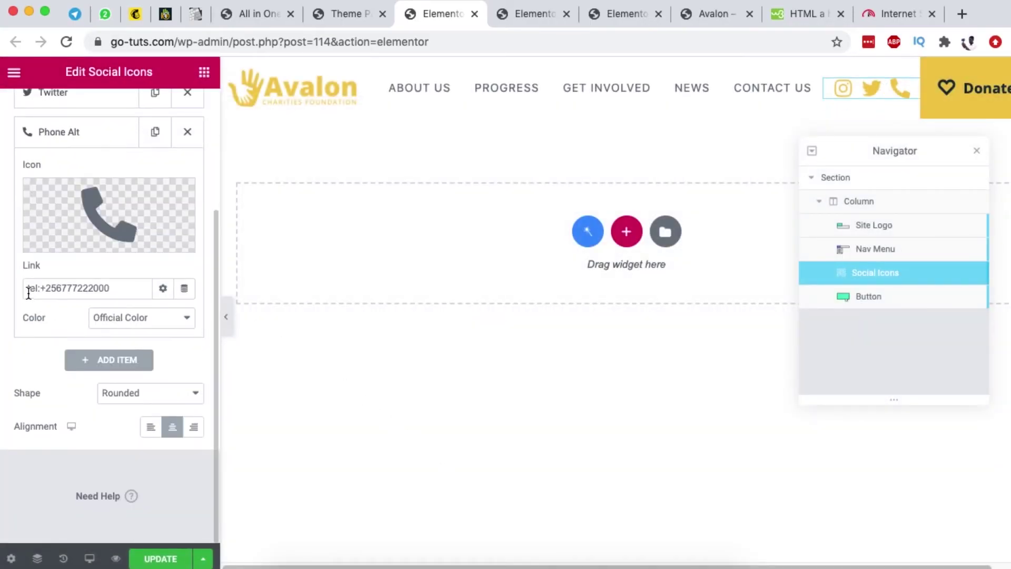
drag(27, 288, 118, 294)
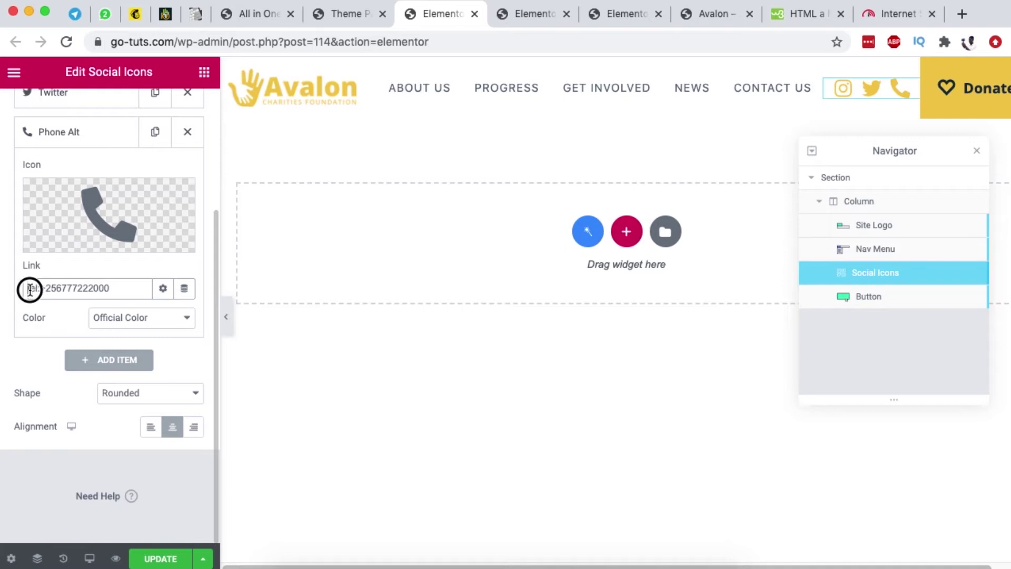
click(121, 291)
Check the tel link text, then bring up the donation page's Elementor editor
click(28, 288)
click(35, 288)
key(BackSpace)
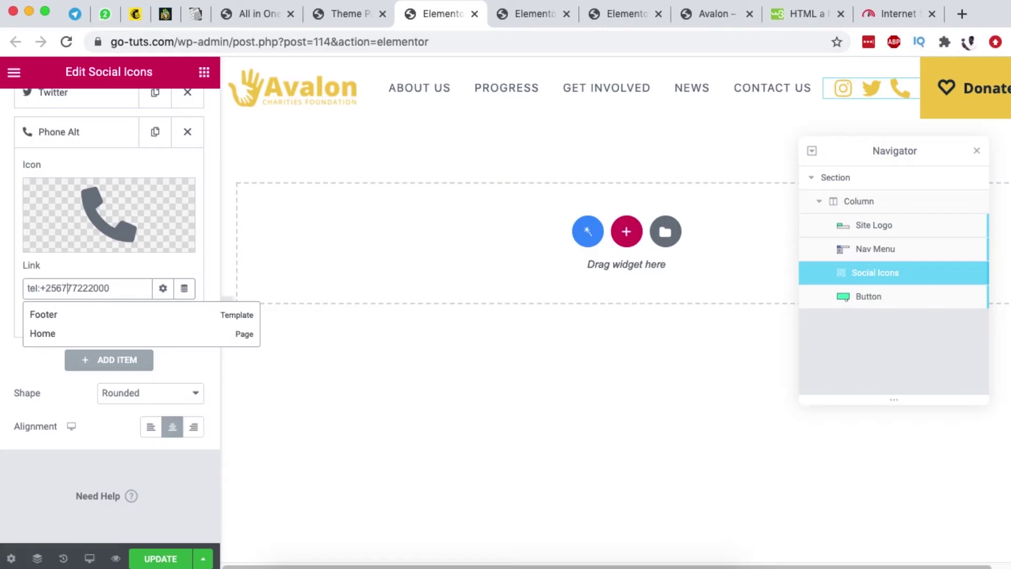
key(shift+Left)
key(shift+Left)
key(shift+Left)
key(Right)
key(Right)
key(Right)
click(20, 268)
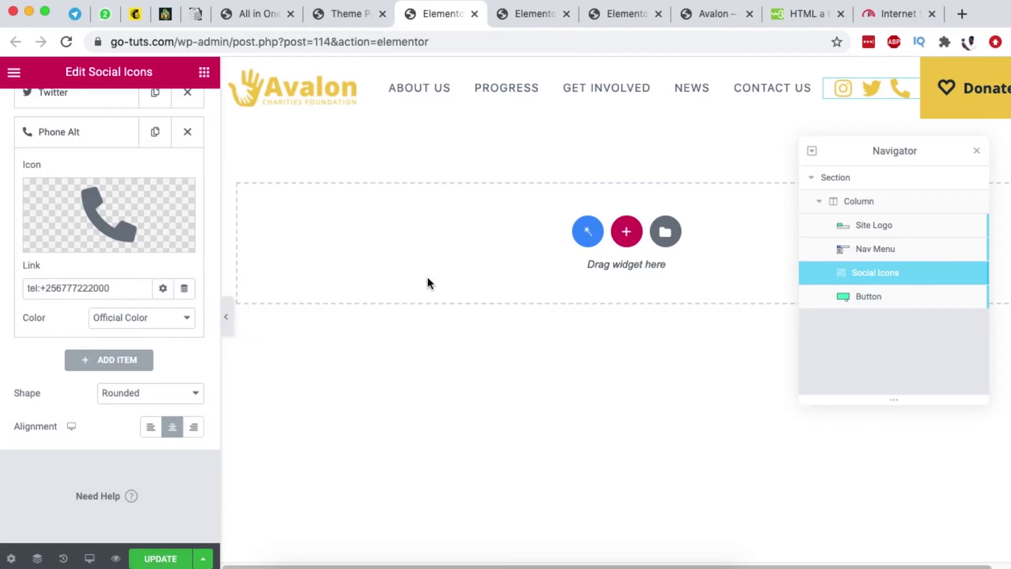
click(531, 21)
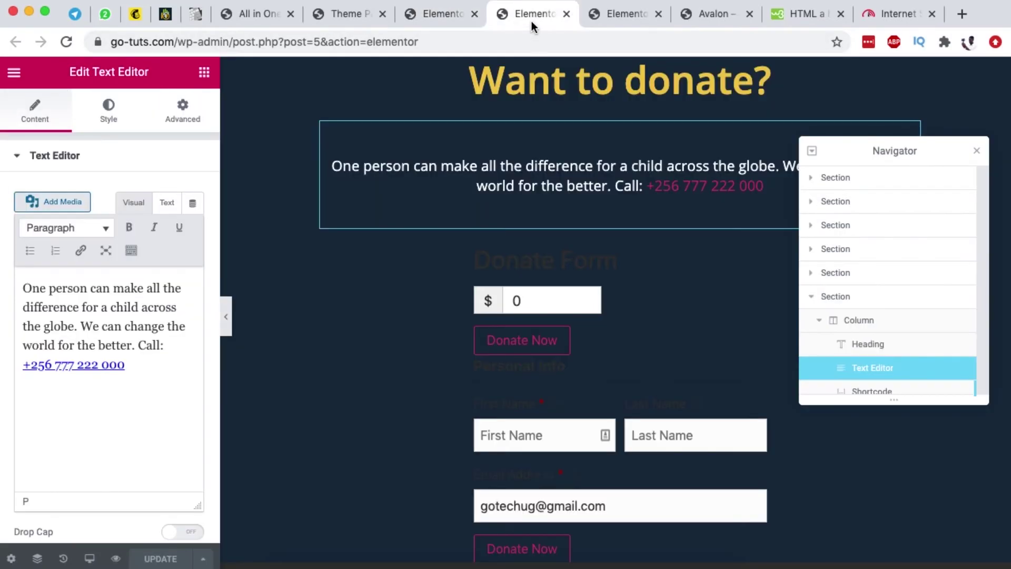
Drop a Text Editor widget from the widgets panel under the donate paragraph
scroll(658, 221, down, 2)
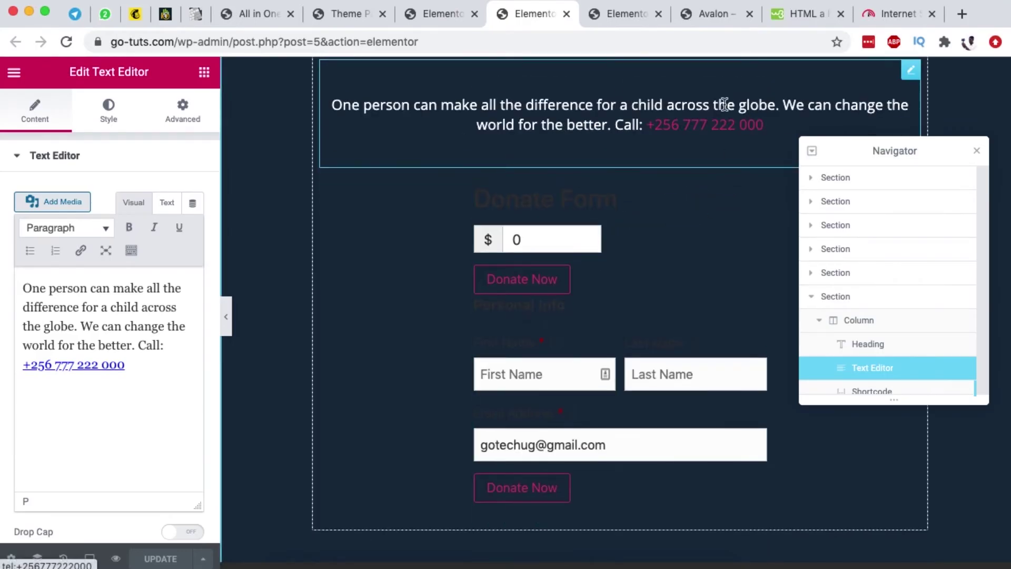
scroll(486, 135, up, 2)
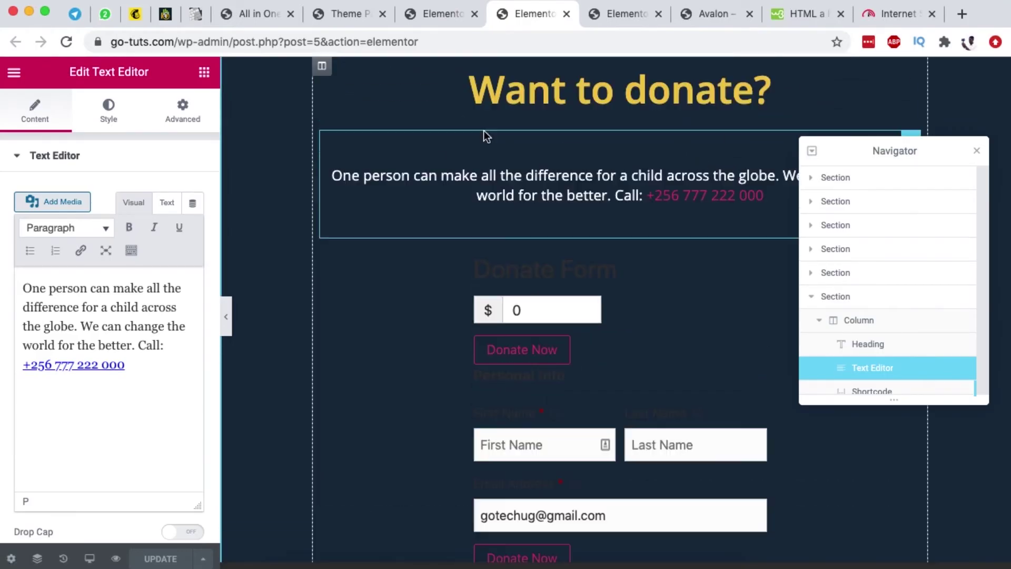
click(204, 71)
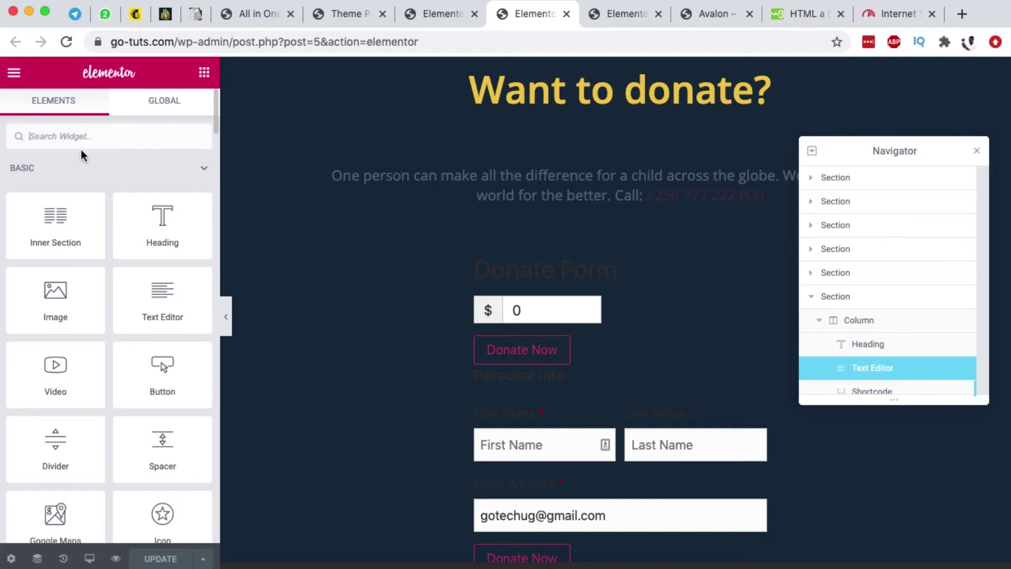
mouse_move(163, 302)
mouse_down()
mouse_move(269, 301)
mouse_move(252, 280)
mouse_move(234, 280)
mouse_up()
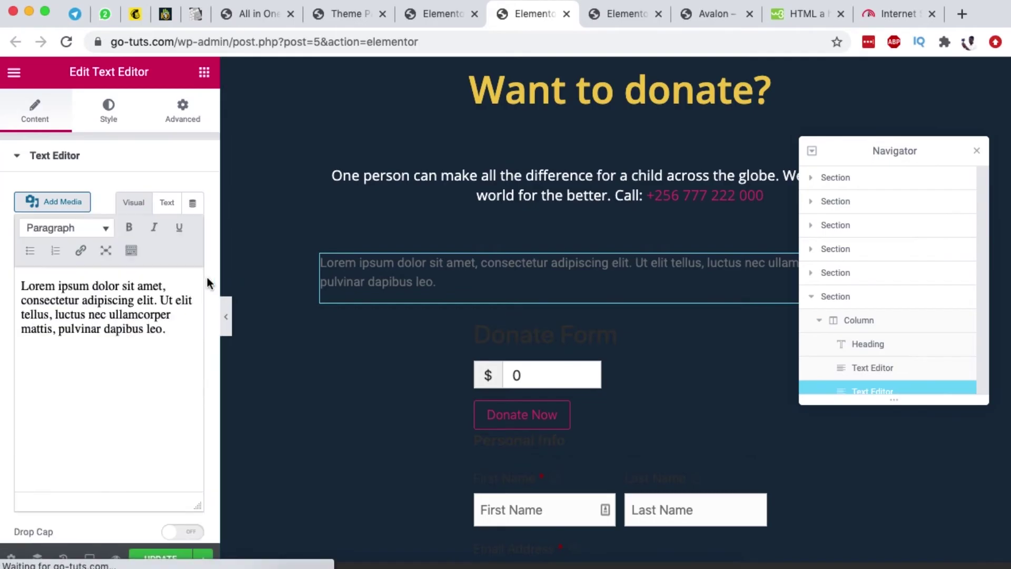
click(111, 360)
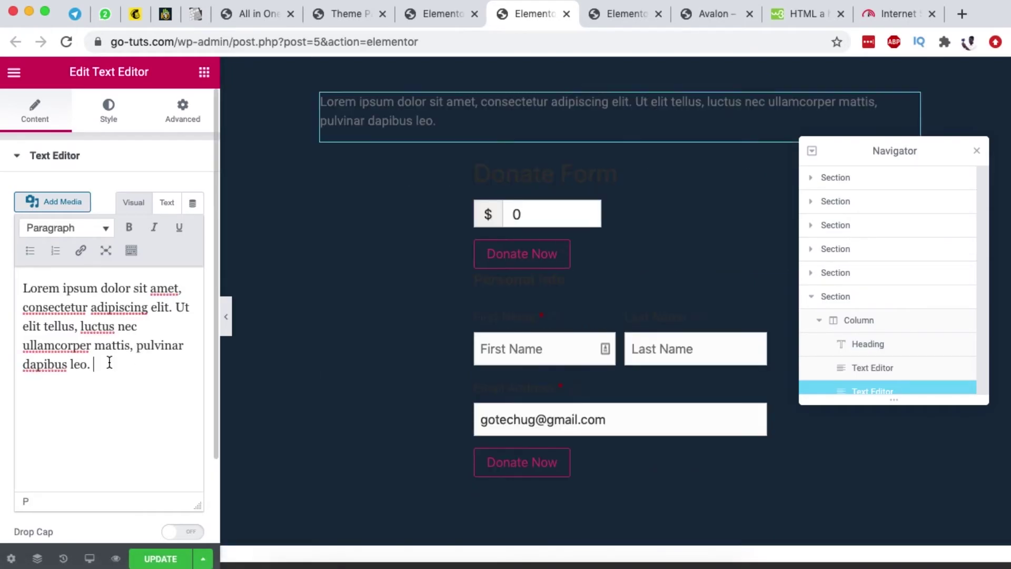
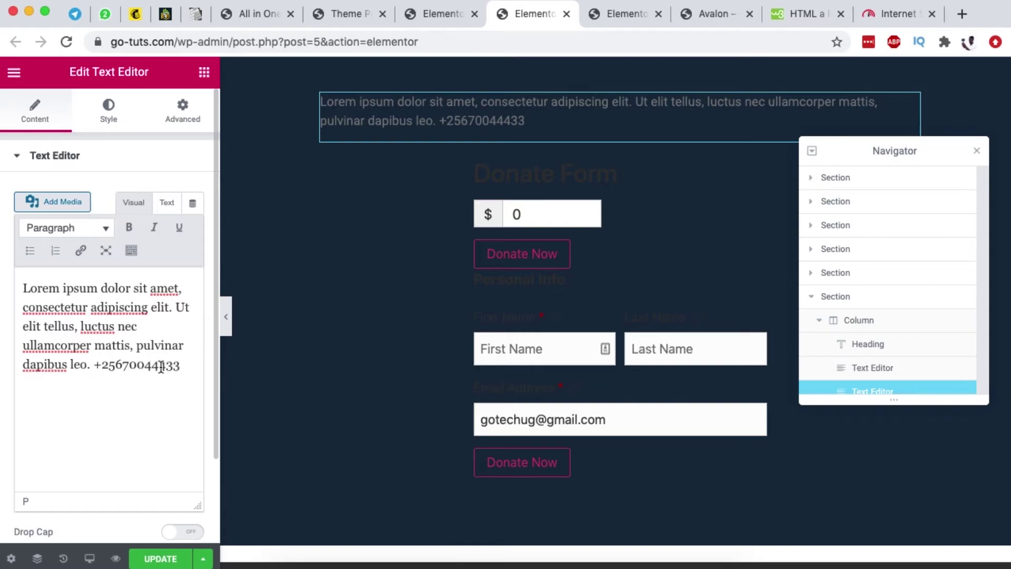
click(160, 366)
key(Left)
key(Left)
key(Left)
text(0)
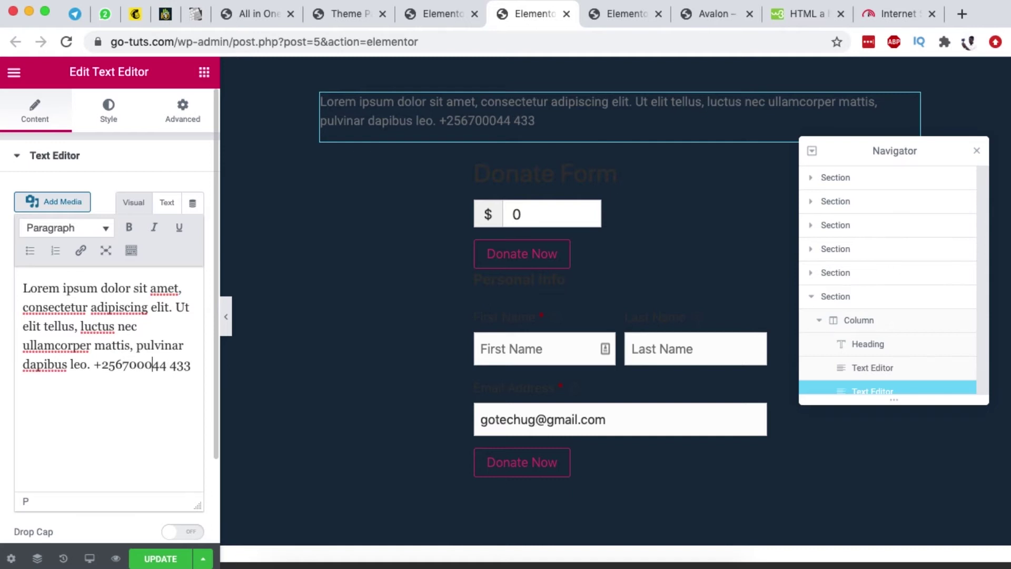
key(BackSpace)
key(Left)
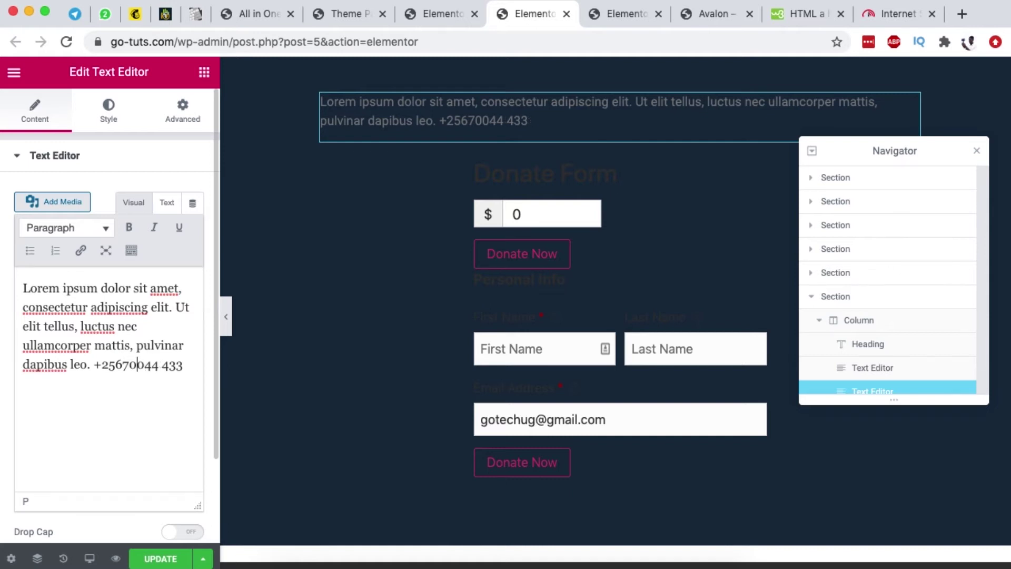
key(Left)
key(Left)
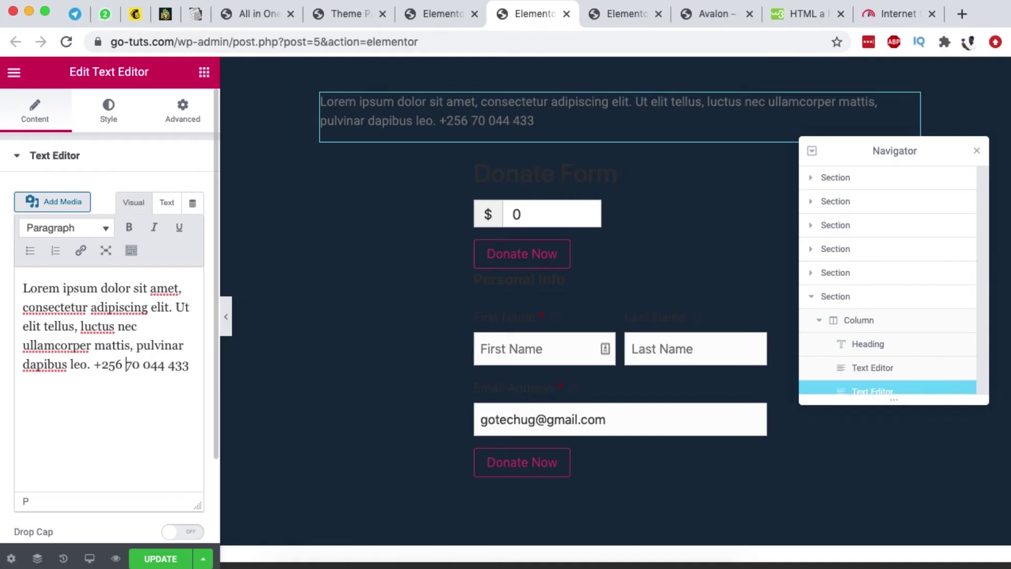
key(Right)
key(Right)
key(Right)
click(89, 365)
text(Caöö)
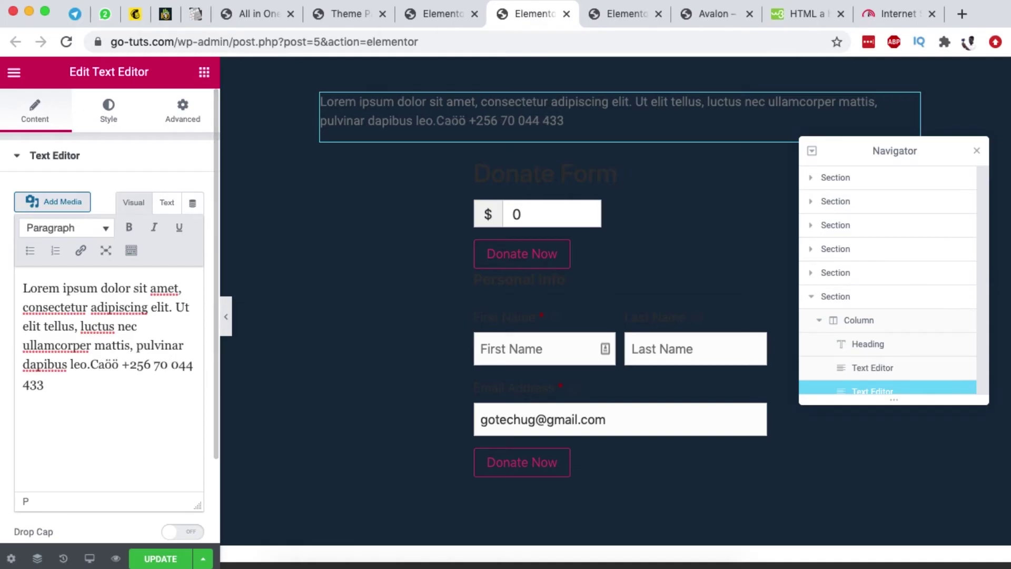
key(BackSpace)
key(BackSpace)
text(ll)
drag(116, 364, 46, 385)
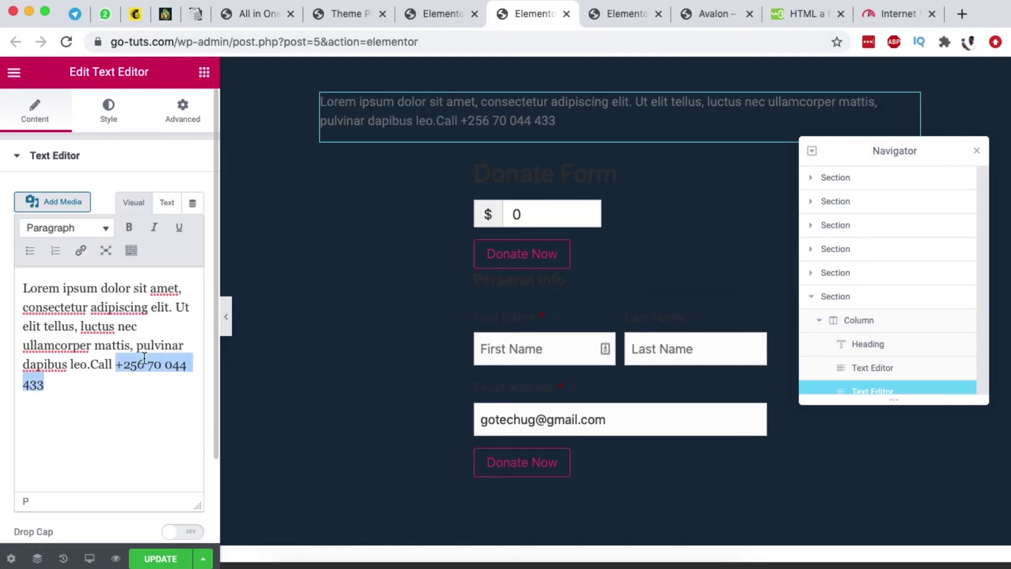
click(112, 370)
drag(114, 366, 113, 388)
click(80, 251)
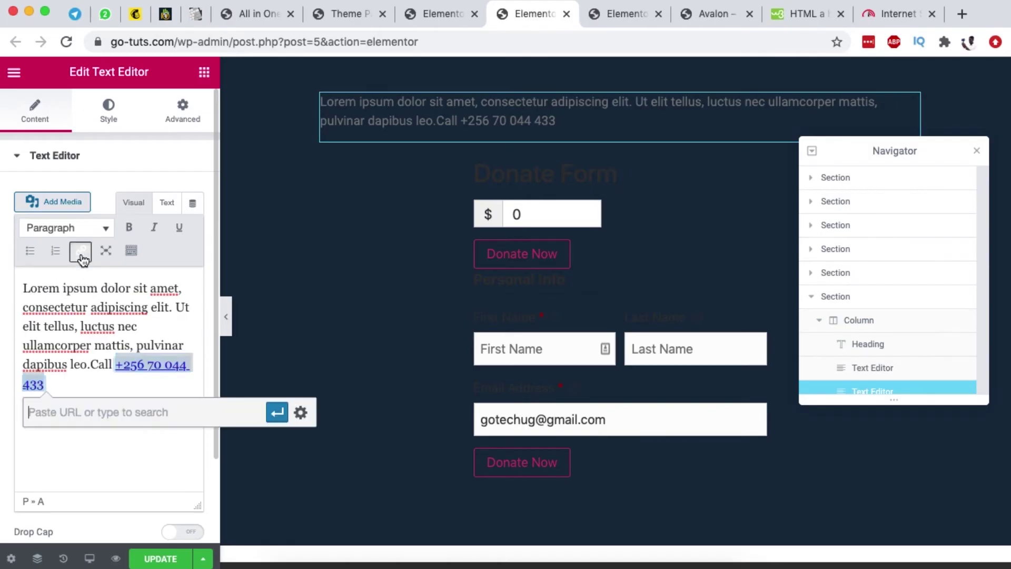
click(87, 413)
text(tel)
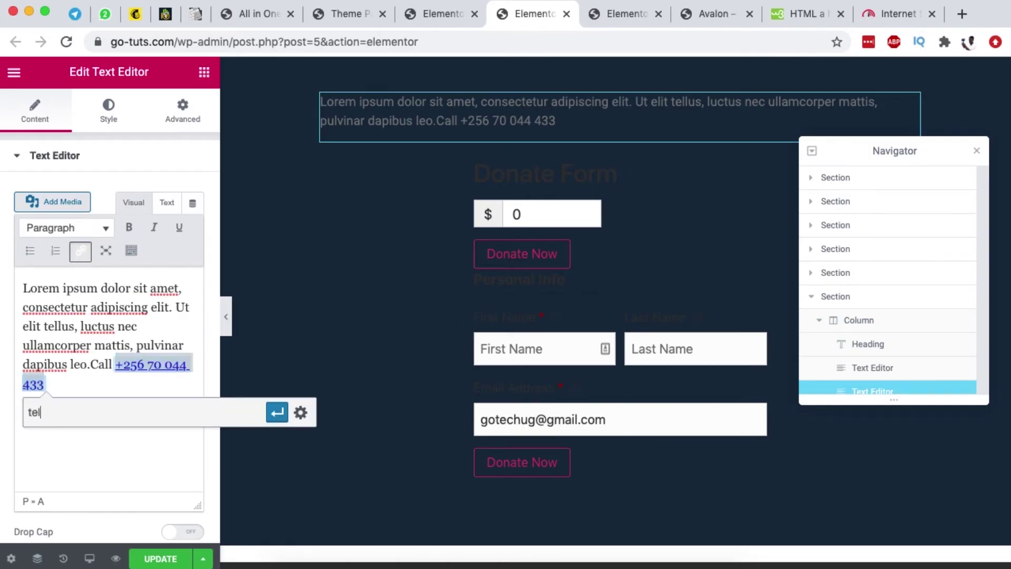
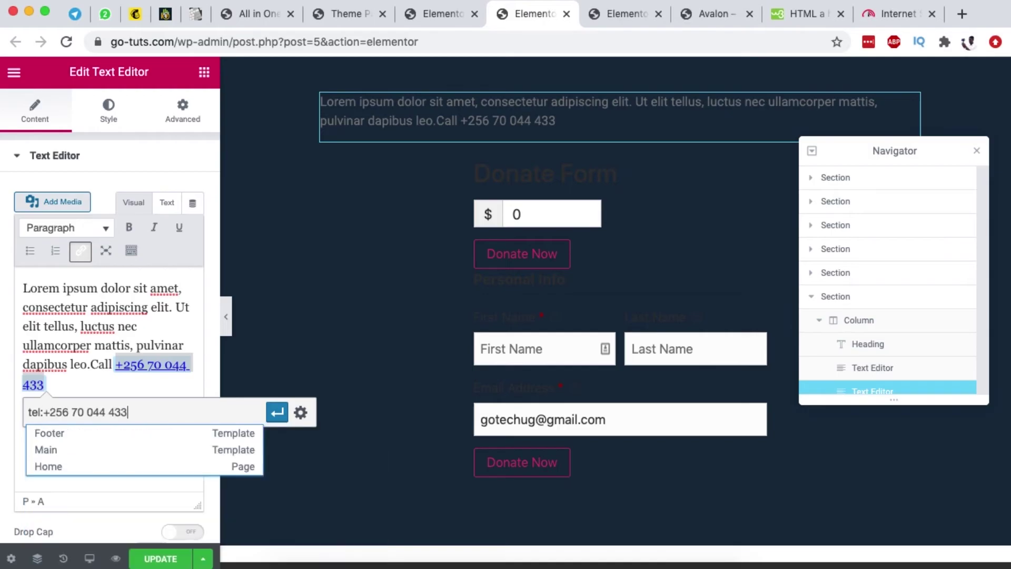
click(109, 412)
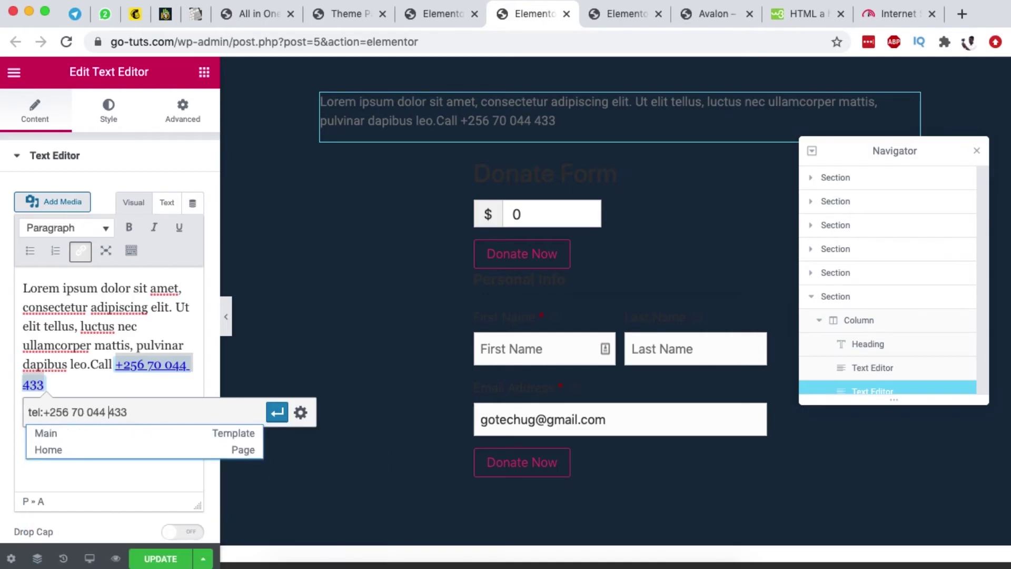
key(BackSpace)
click(87, 412)
key(BackSpace)
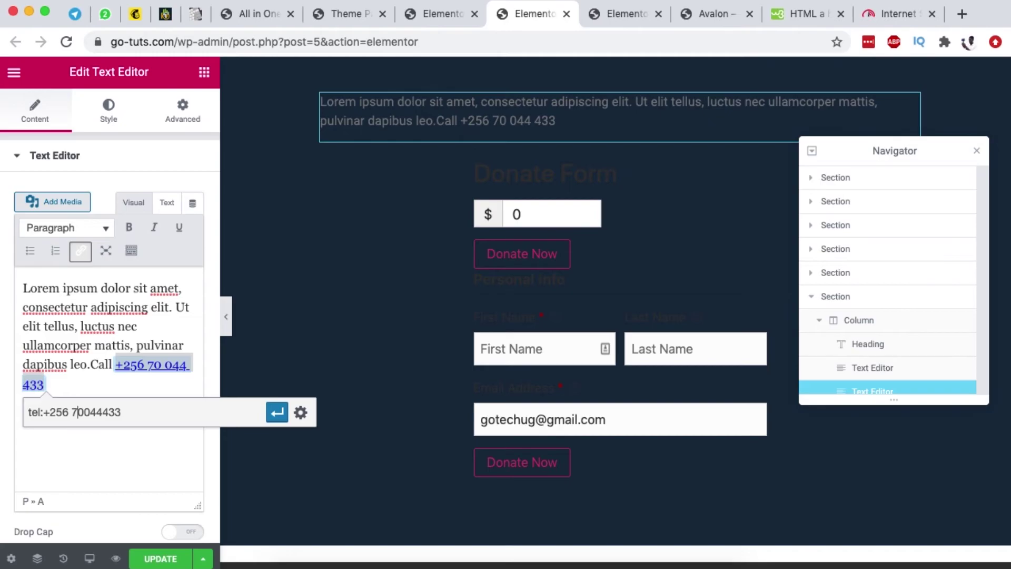
key(BackSpace)
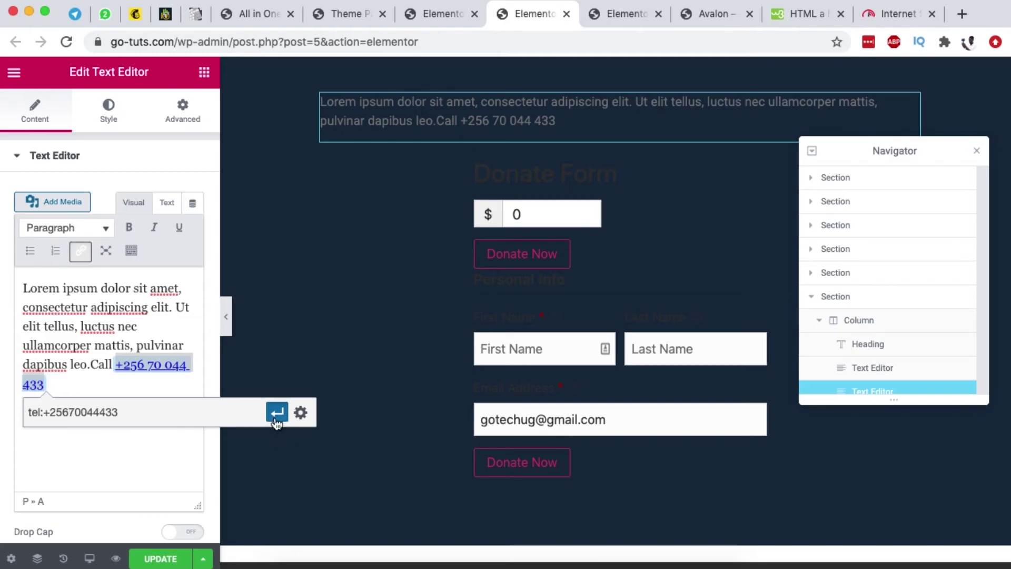
click(277, 412)
click(96, 341)
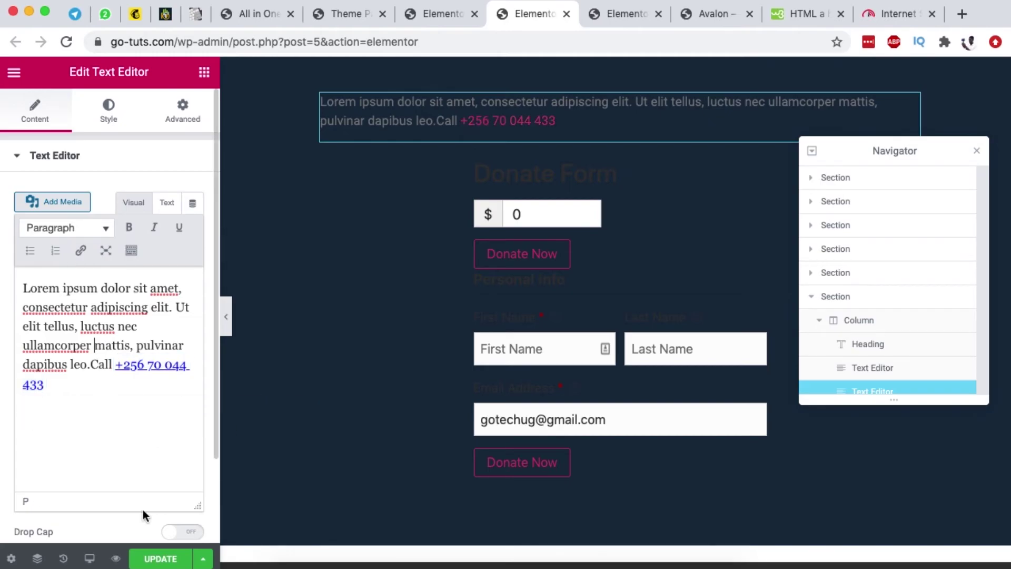
Update the page, test the donate number link on the live site, and dismiss the call prompt
click(175, 562)
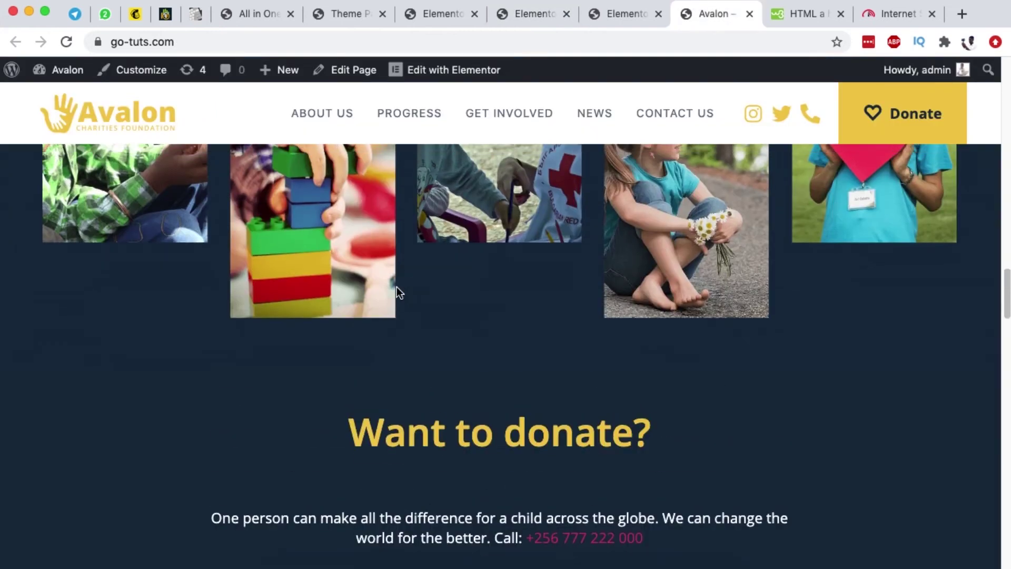
scroll(396, 286, up, 1)
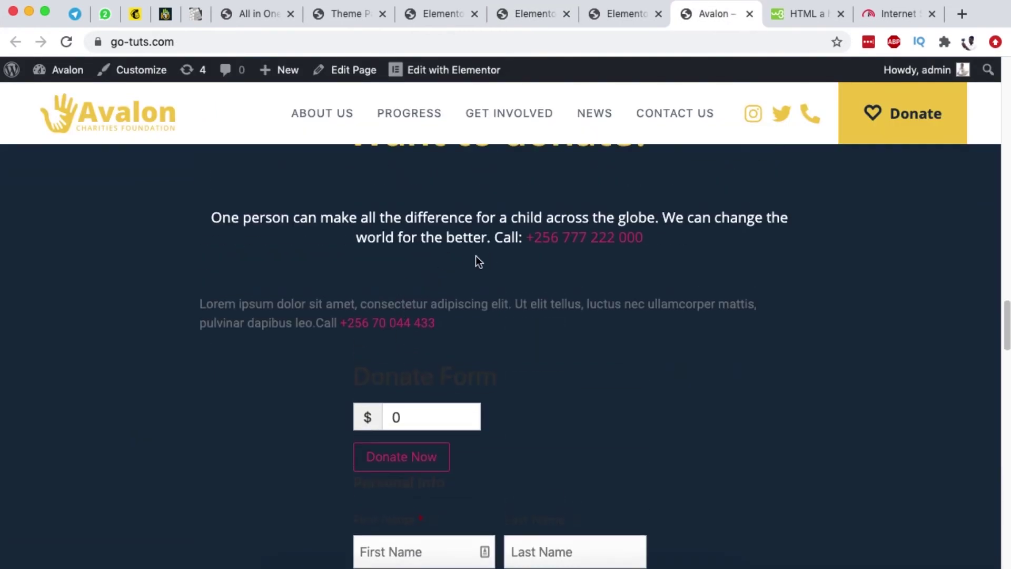
click(385, 330)
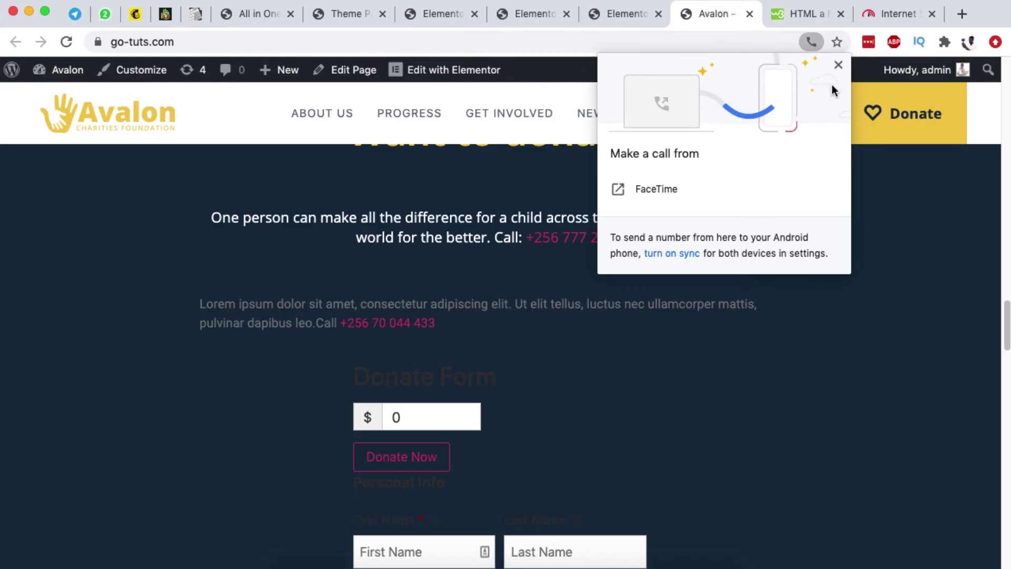
click(839, 65)
Scroll through the live Avalon footer, then return to the footer editor
click(613, 12)
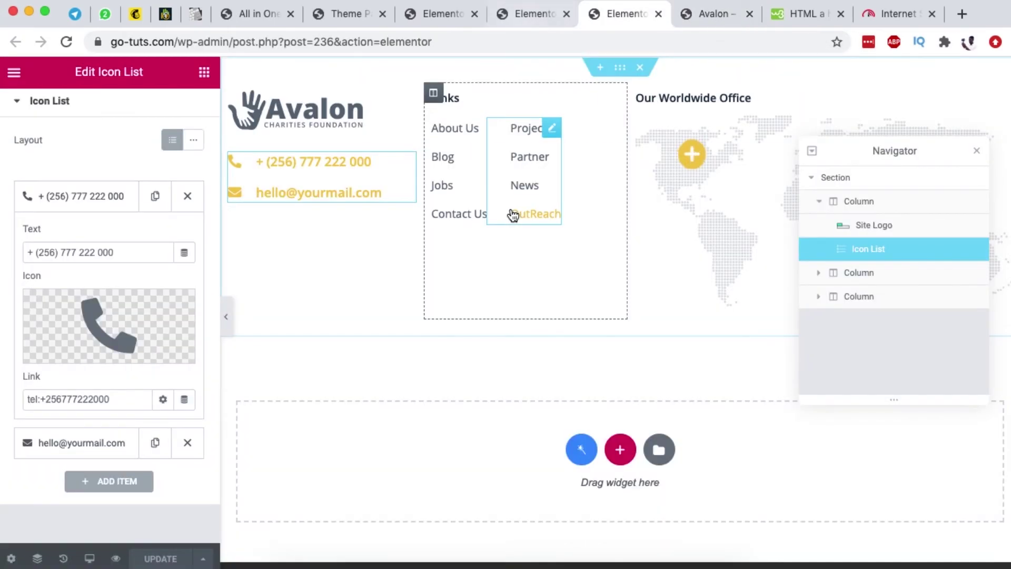
click(715, 15)
scroll(585, 389, down, 5)
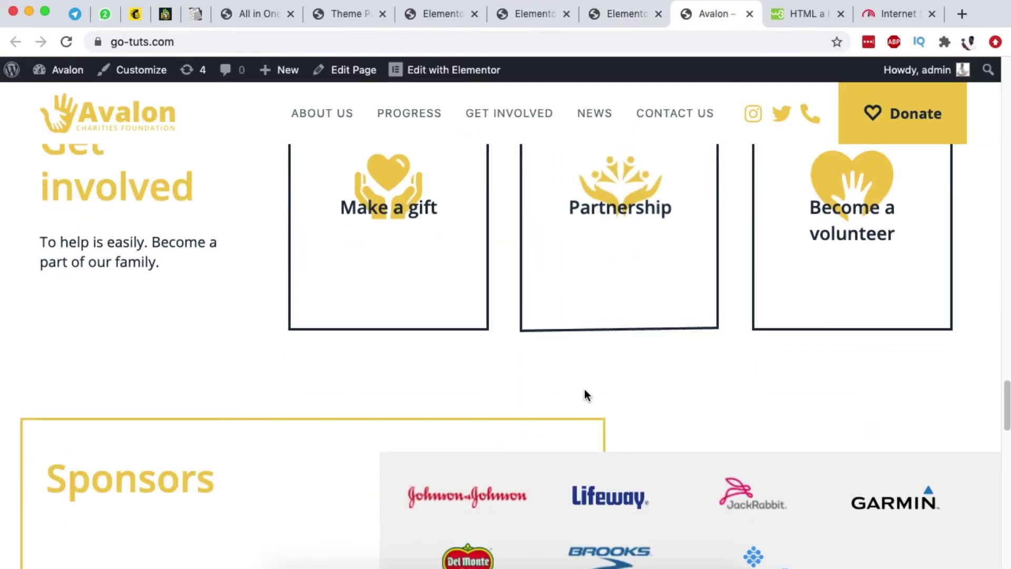
scroll(583, 387, down, 5)
scroll(583, 388, down, 5)
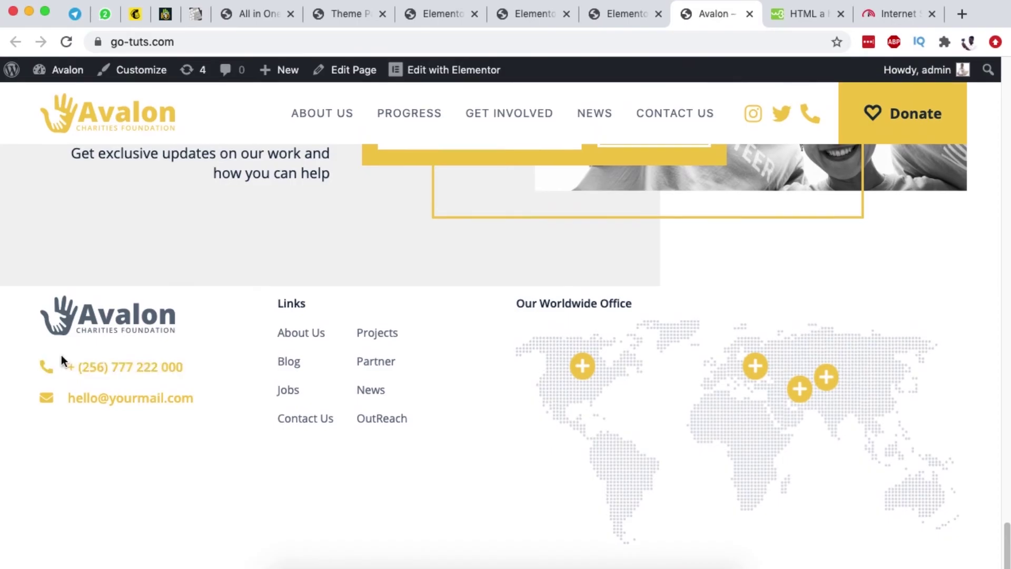
click(607, 16)
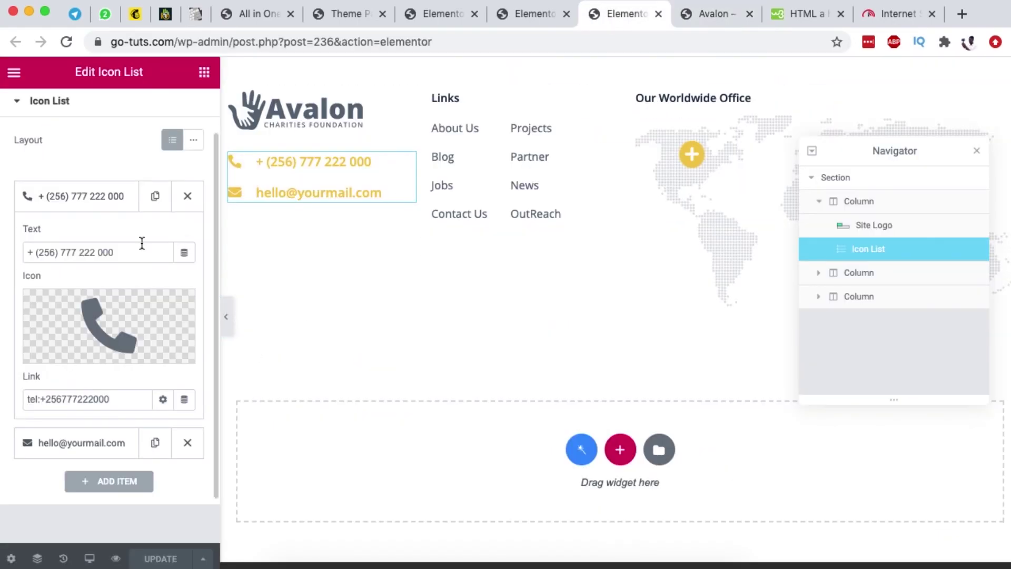
scroll(142, 241, up, 2)
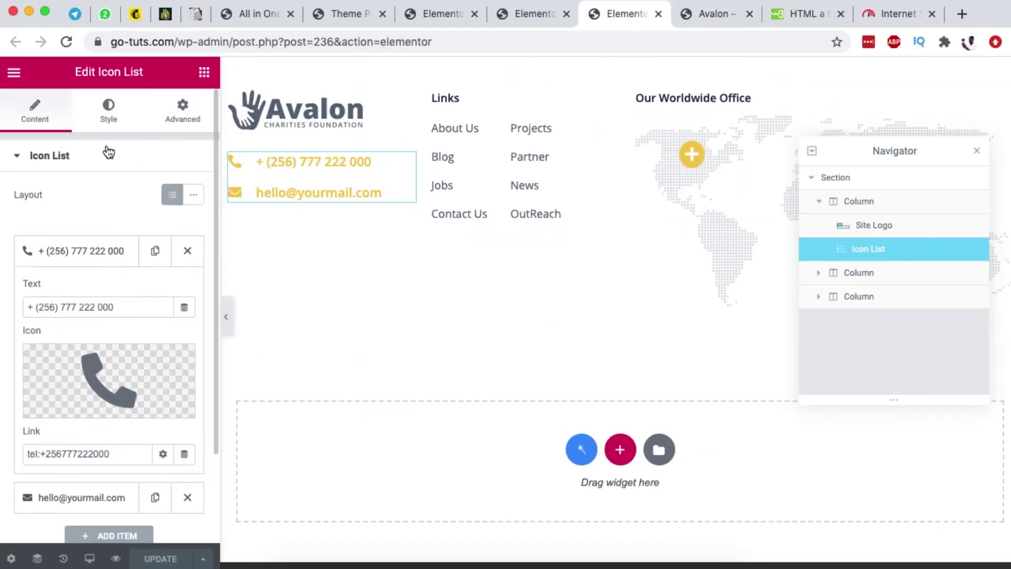
Search widgets for 'icon' and drop an Icon List below the footer email
click(203, 72)
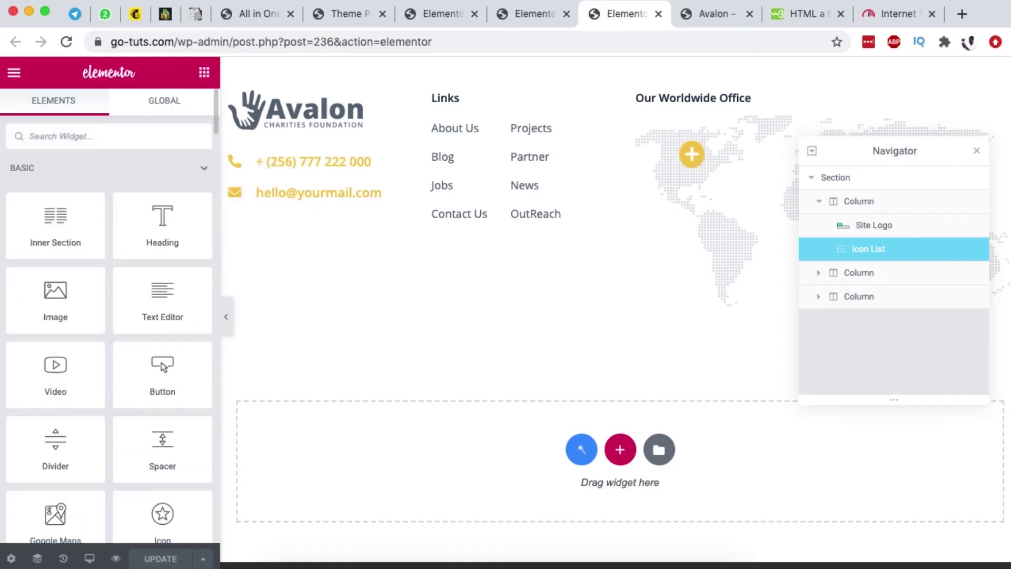
text(so)
key(BackSpace)
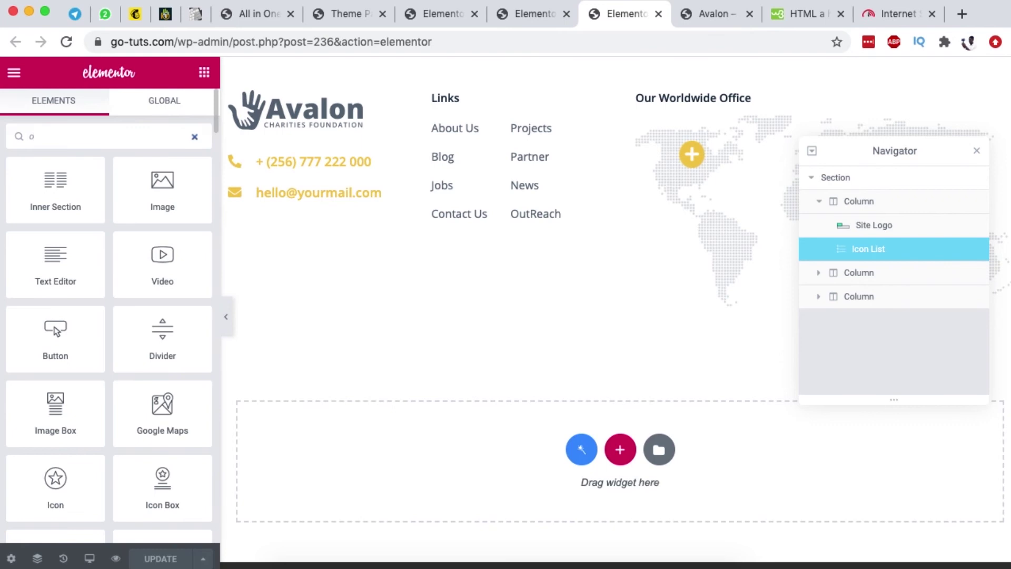
key(BackSpace)
text(icon)
drag(68, 278, 316, 191)
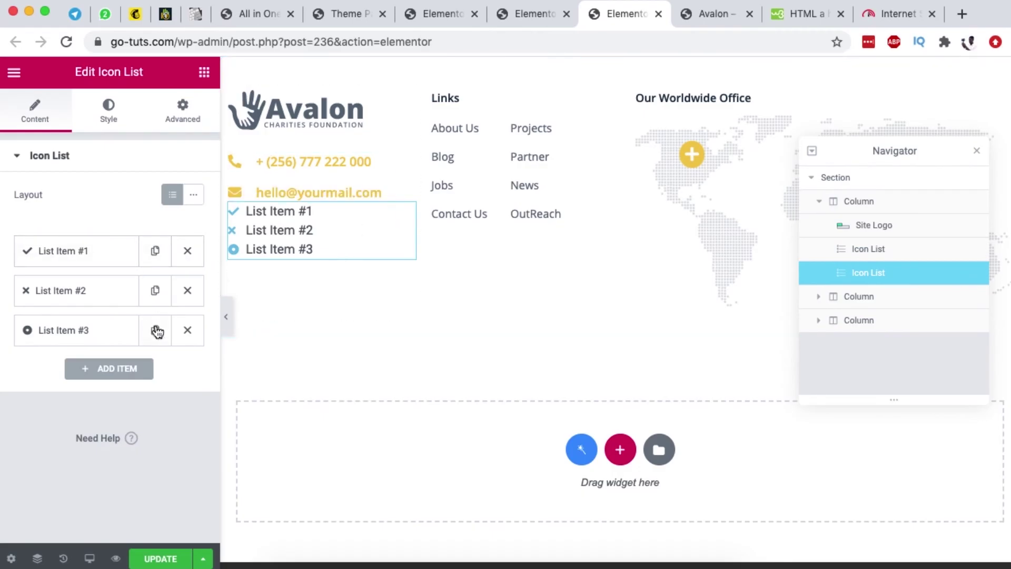
Delete List Items #2 and #3 and give item #1 the Phone alt icon
click(187, 329)
click(187, 290)
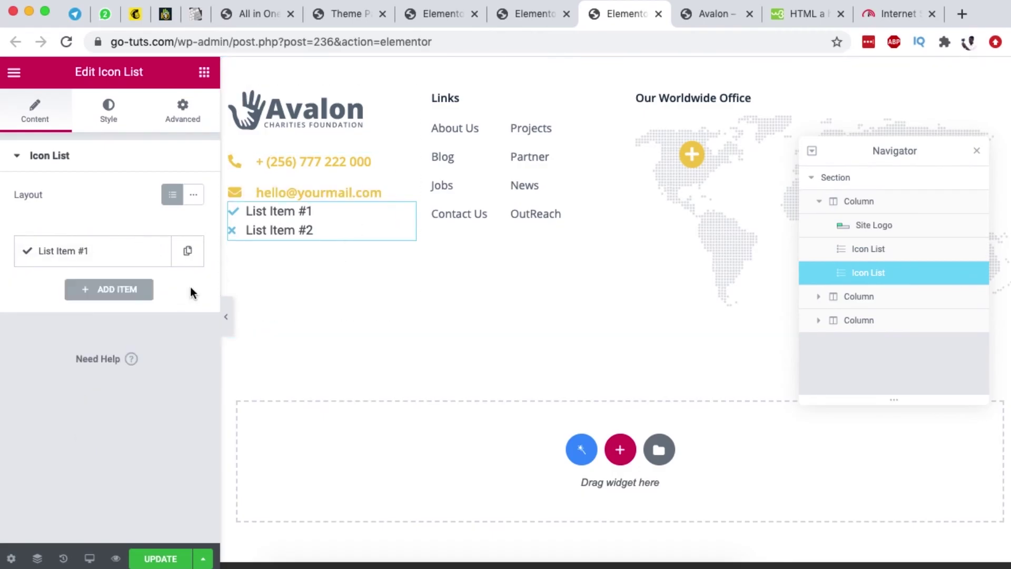
click(102, 253)
click(104, 302)
triple_click(99, 305)
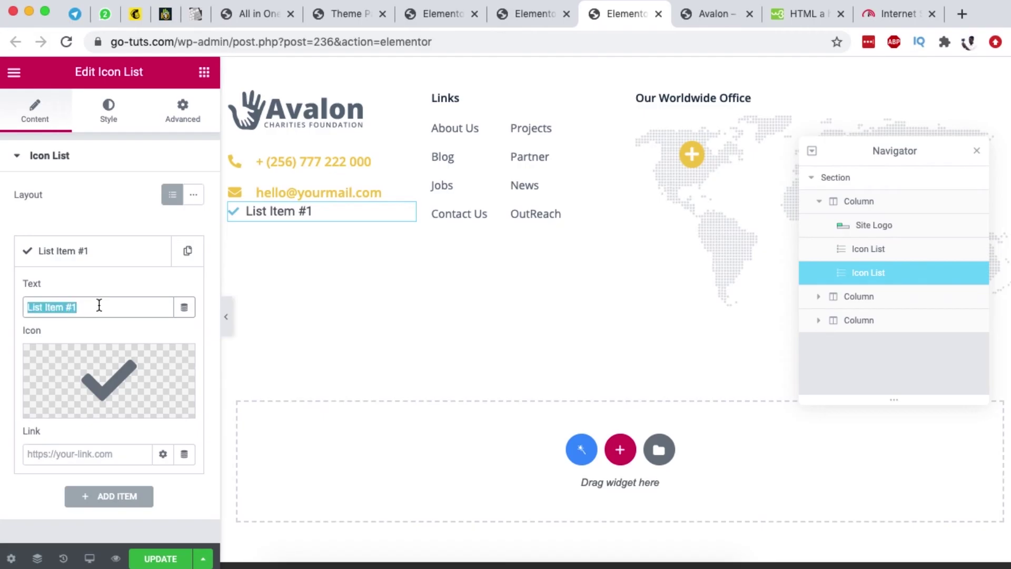
click(108, 392)
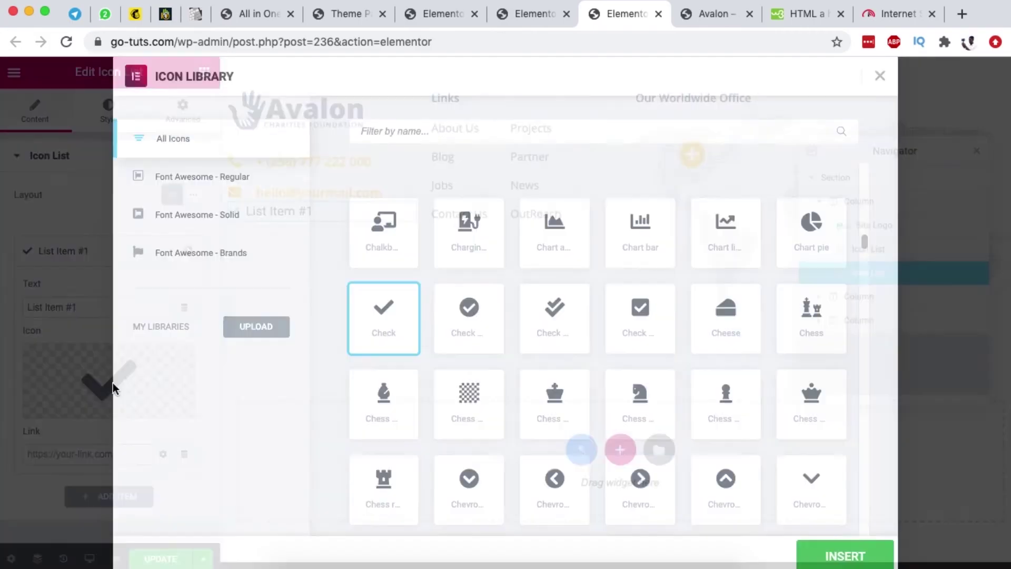
text(pho)
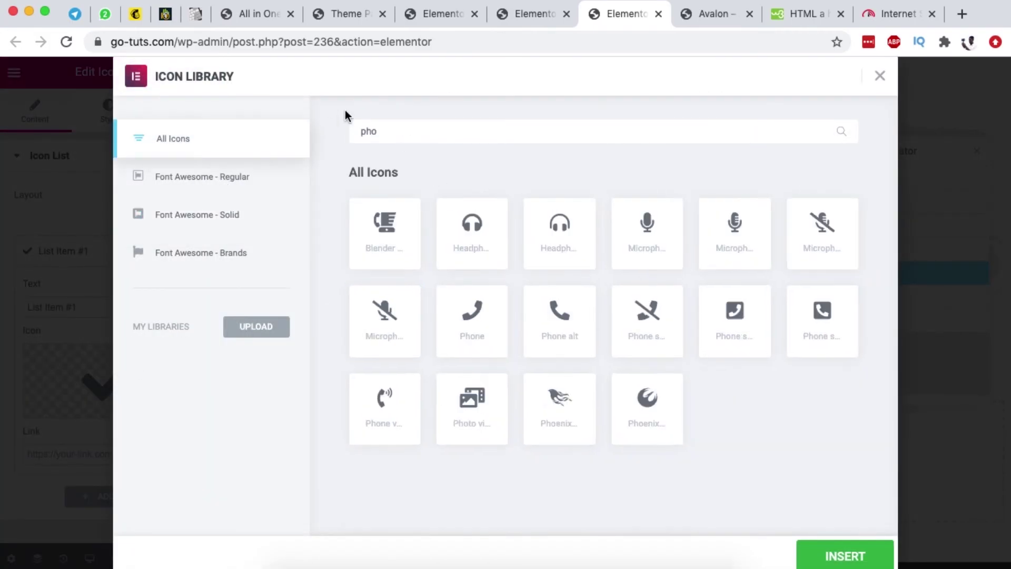
click(556, 316)
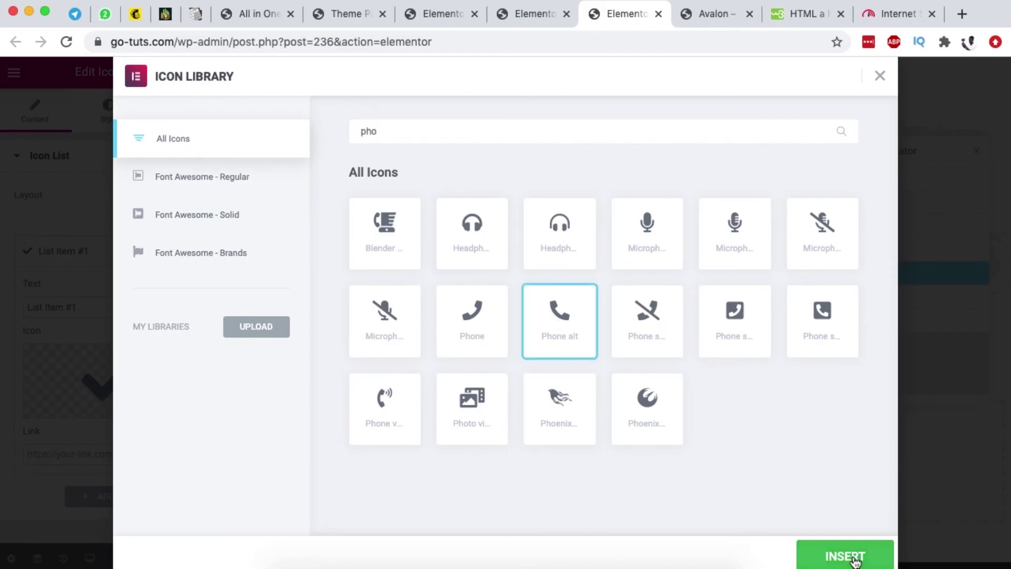
click(864, 551)
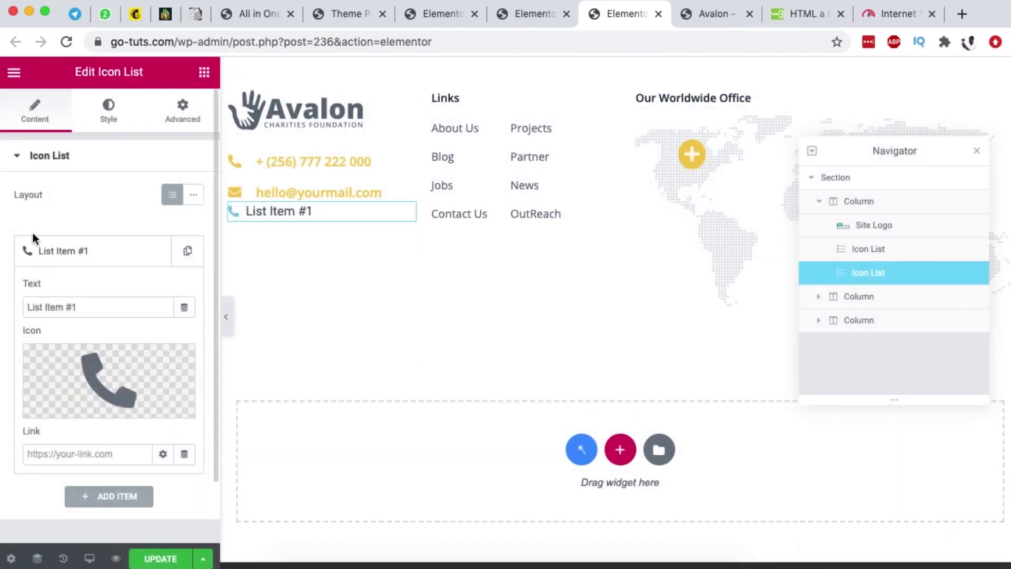
triple_click(87, 301)
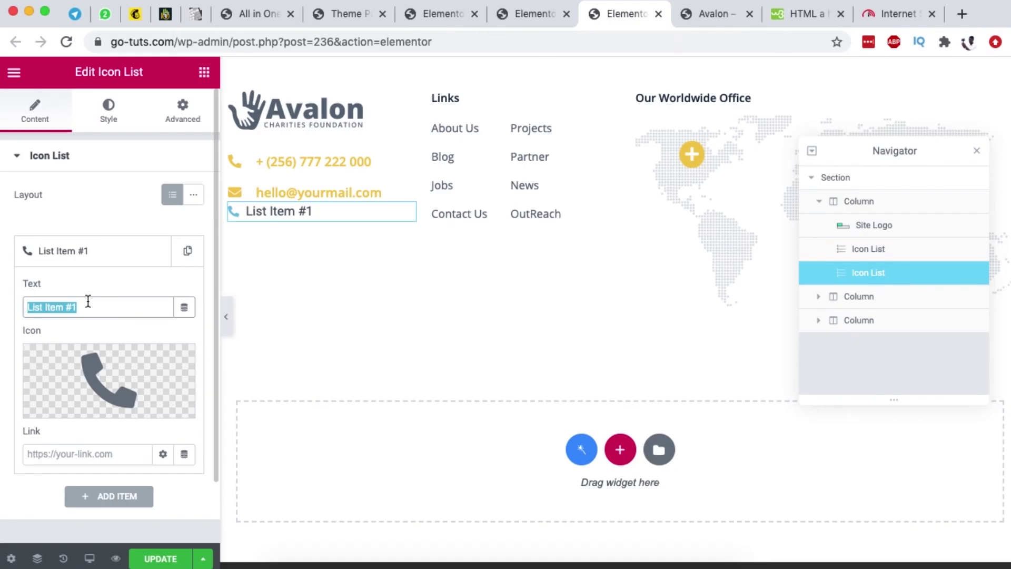
key(ctrl+v)
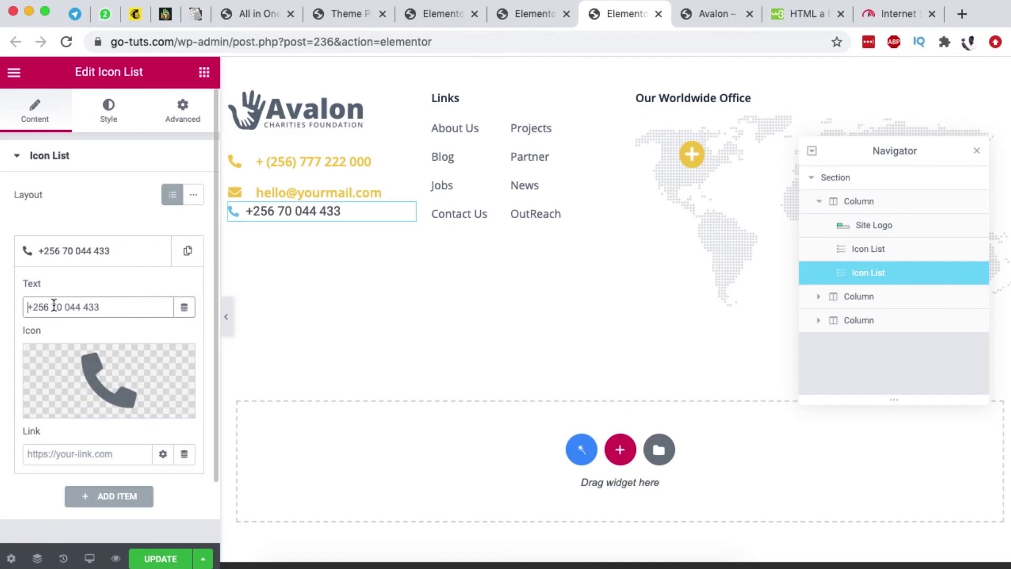
text())
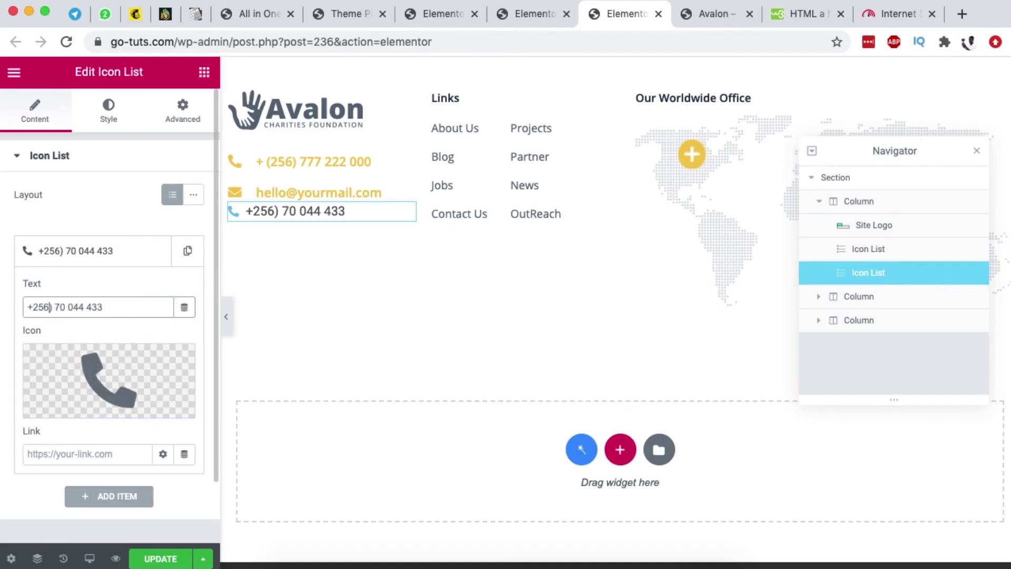
key(Left)
key(Left)
key(Left)
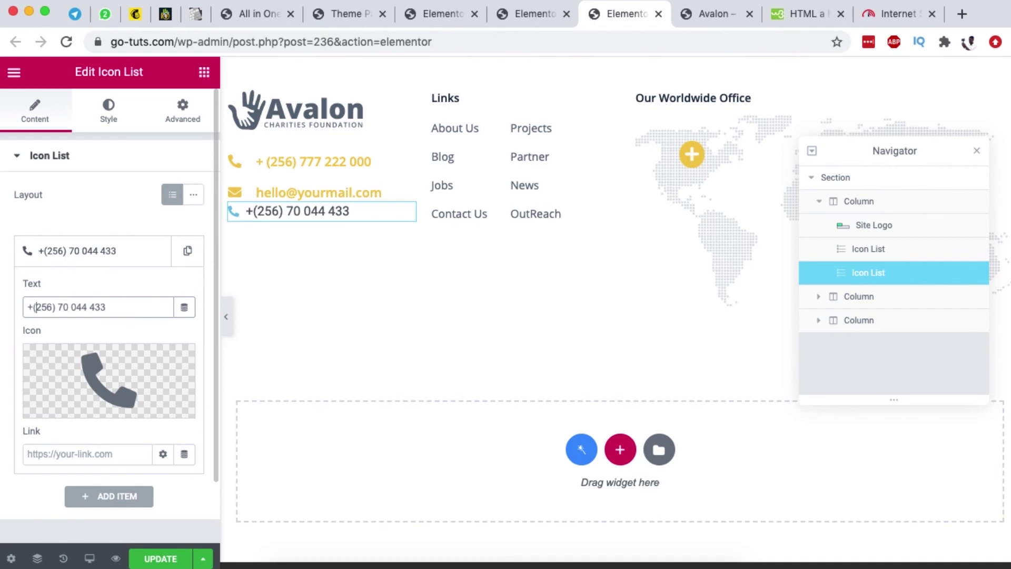
text(()
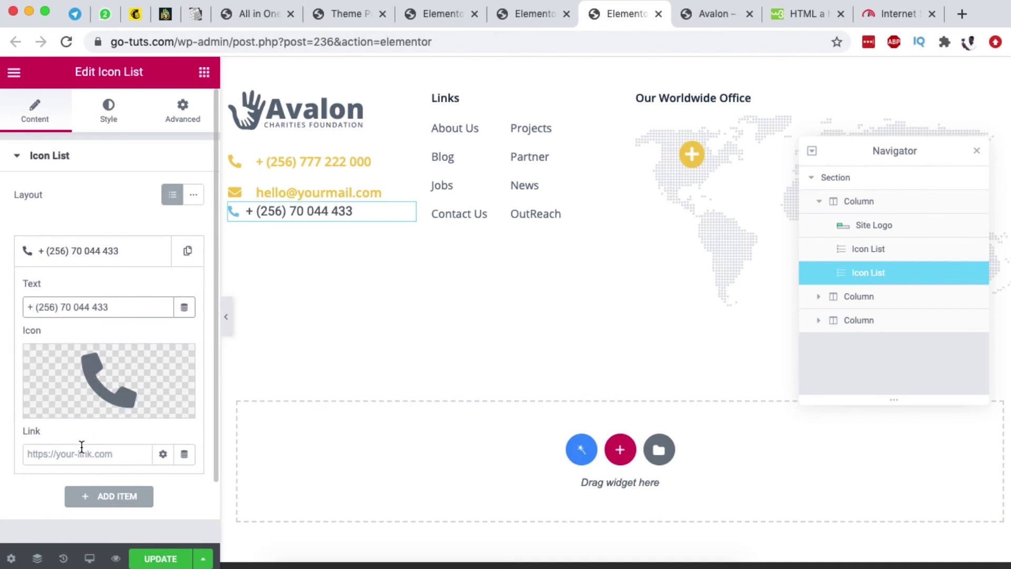
click(79, 453)
text(tel:)
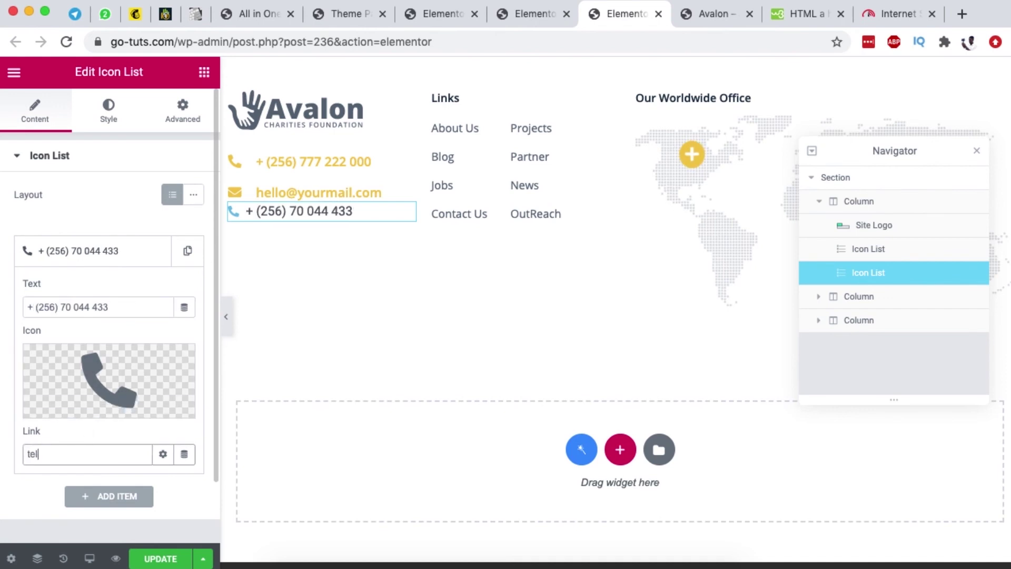
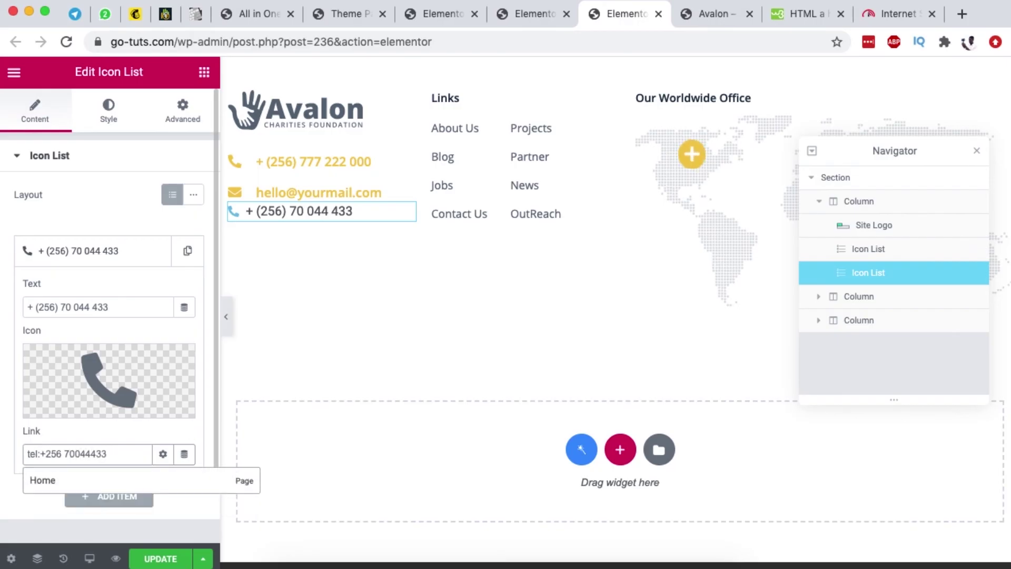
key(Left)
key(Left)
key(BackSpace)
click(151, 559)
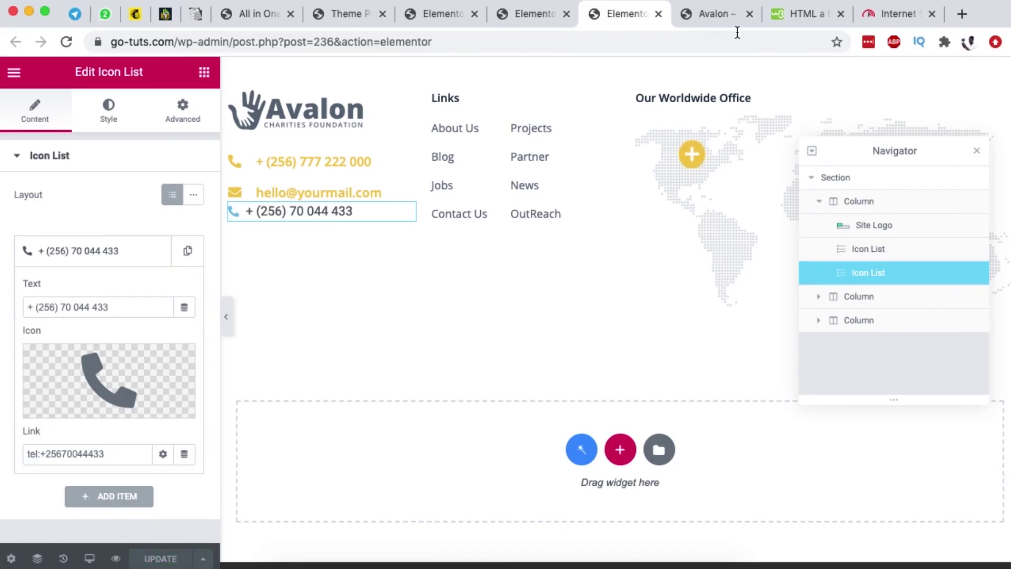
click(715, 13)
click(66, 42)
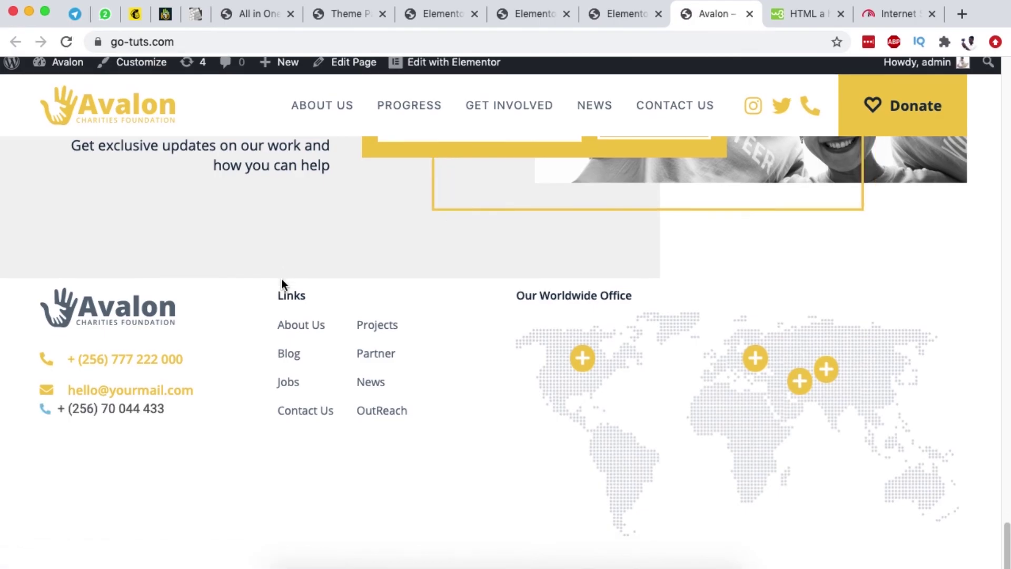
click(100, 419)
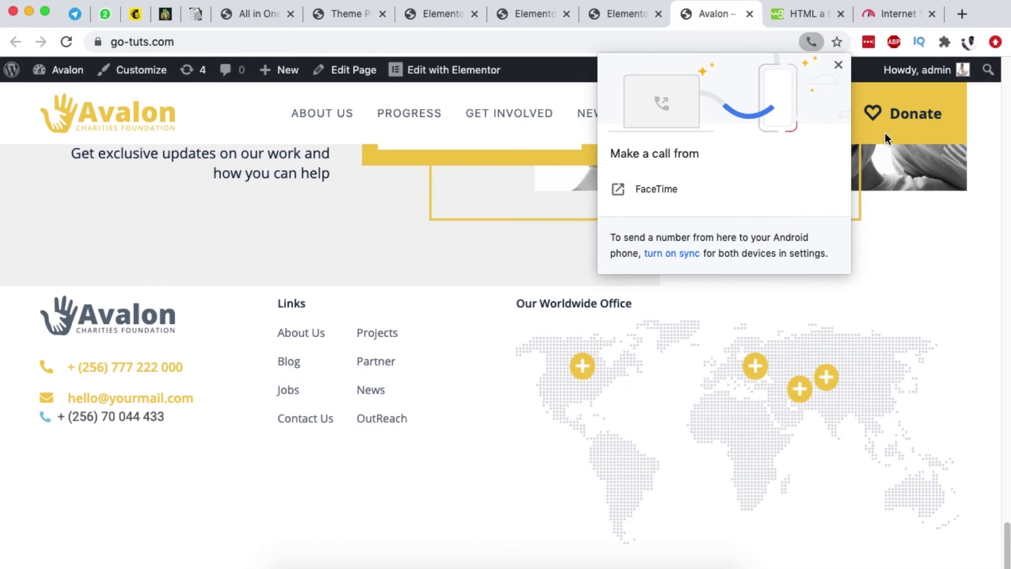
Dismiss the call prompt, delete the new phone Icon List, and return to Avalon
click(838, 65)
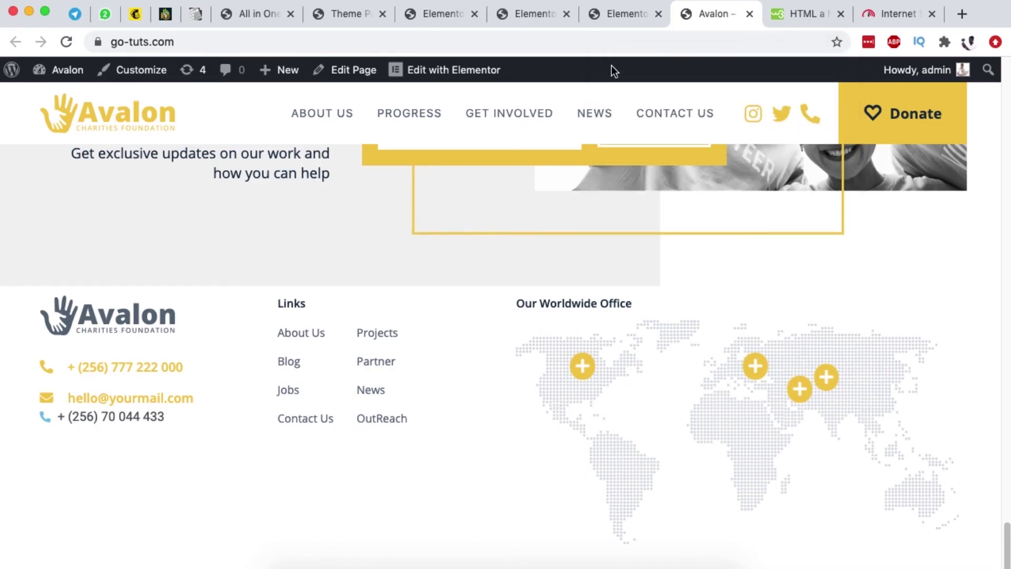
click(613, 15)
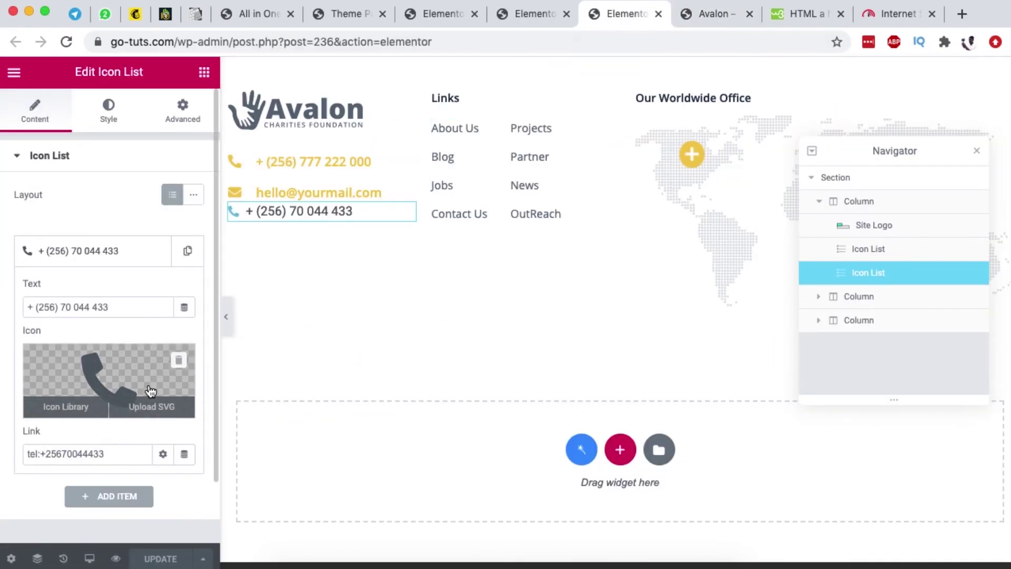
mouse_move(111, 415)
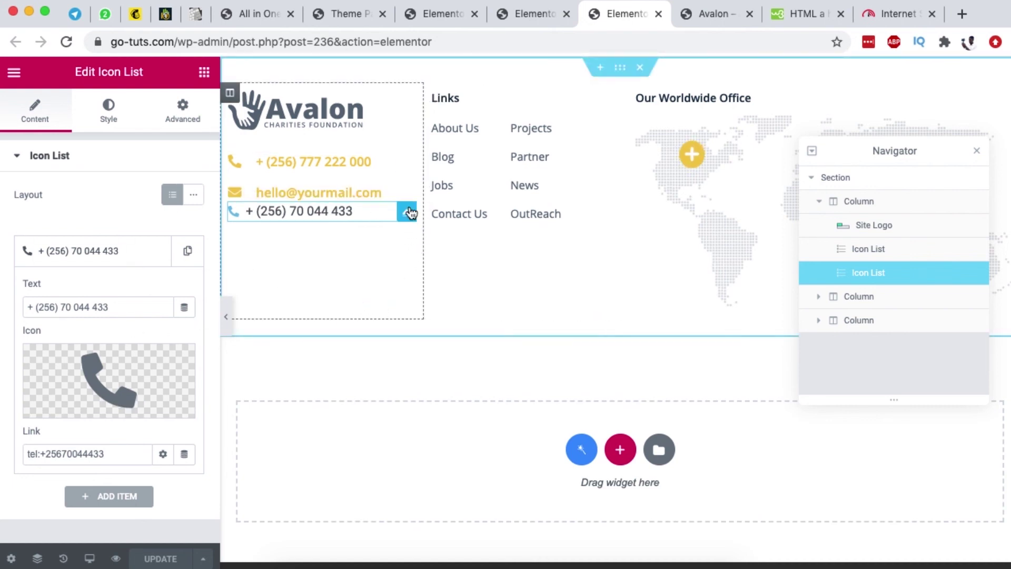
right_click(409, 212)
click(435, 436)
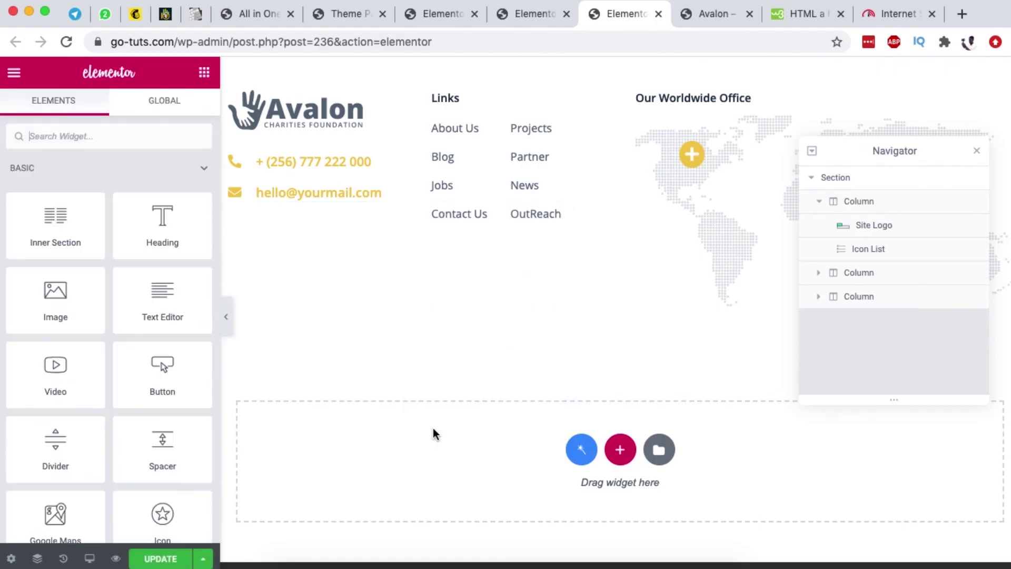
click(707, 14)
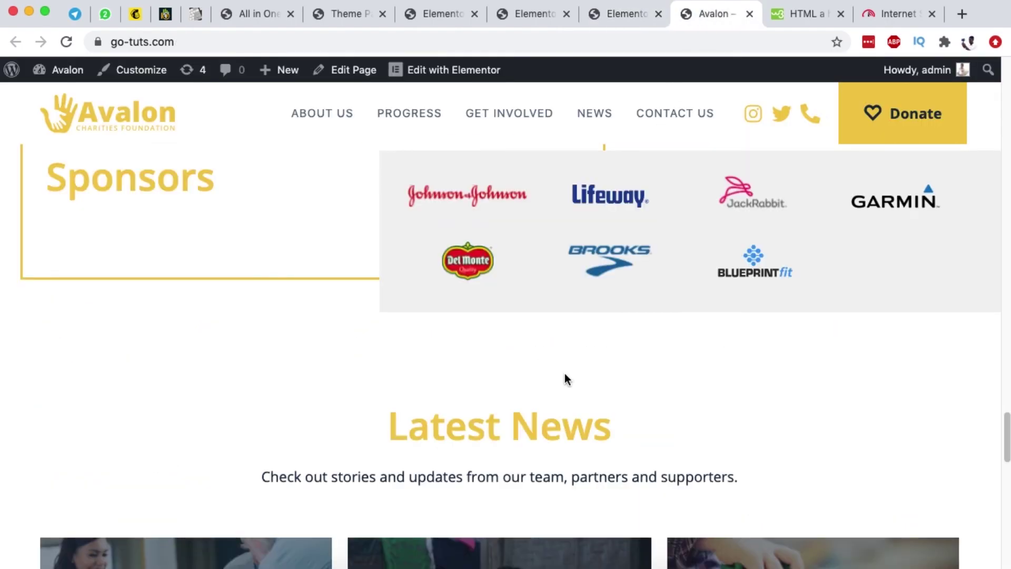
scroll(565, 375, down, 10)
scroll(565, 374, down, 10)
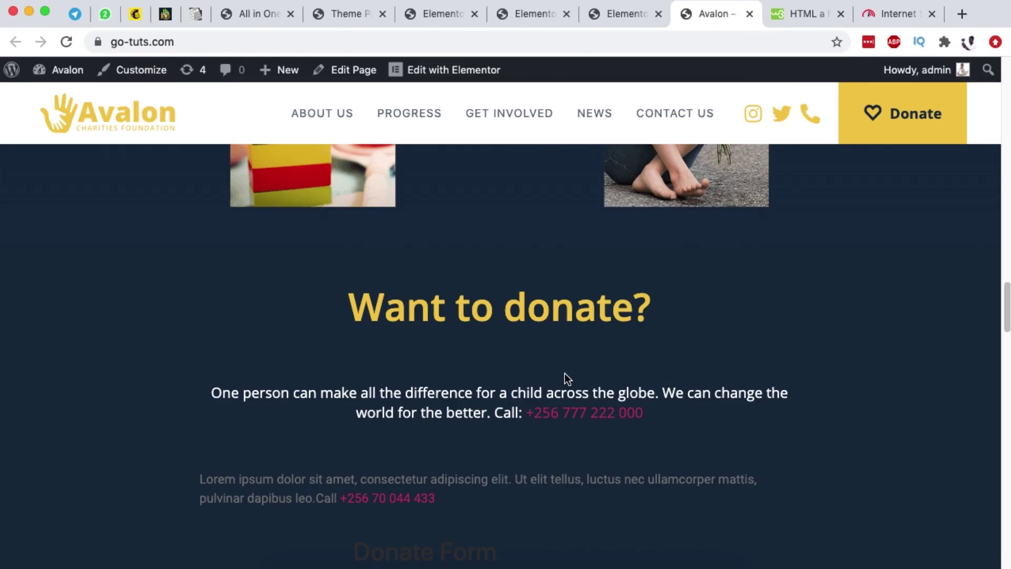
scroll(567, 379, up, 3)
scroll(567, 379, down, 4)
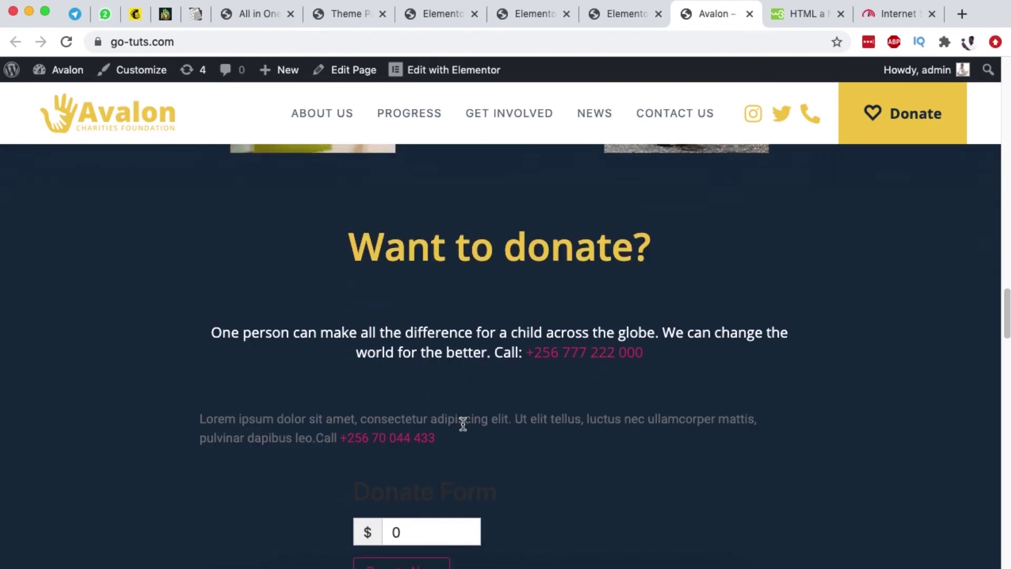
scroll(462, 424, up, 5)
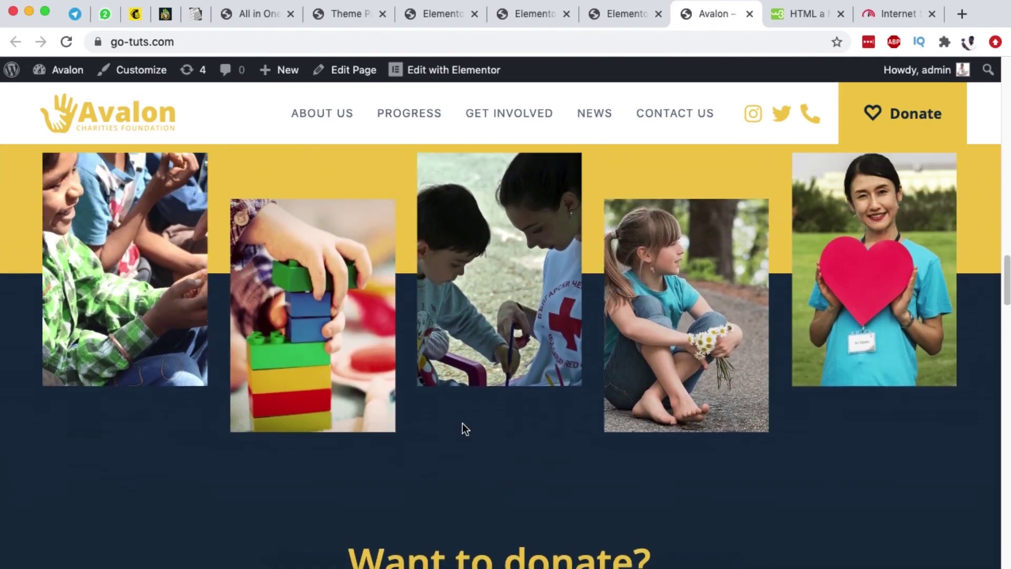
scroll(462, 424, up, 10)
scroll(463, 423, up, 5)
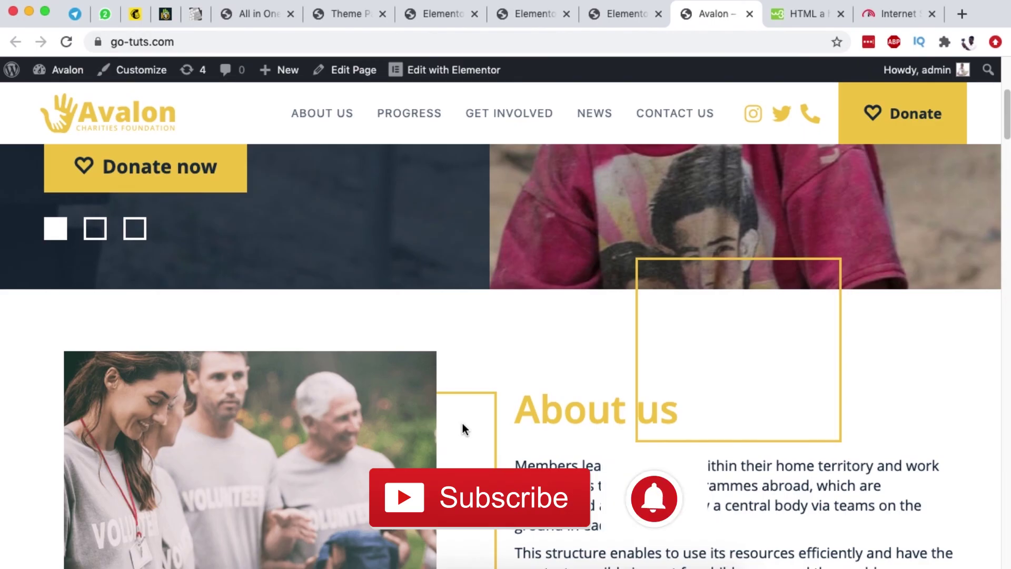
scroll(463, 424, up, 5)
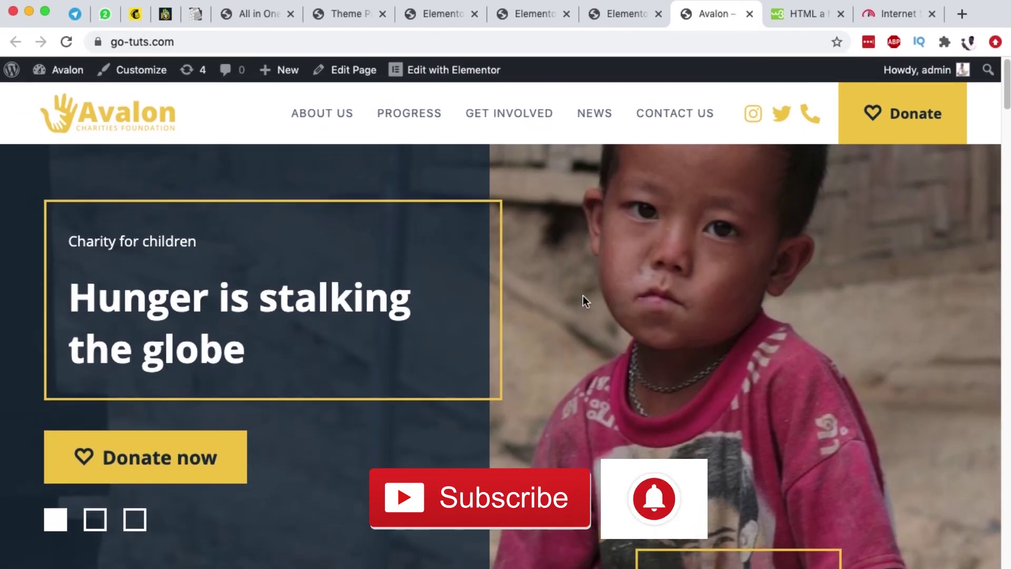